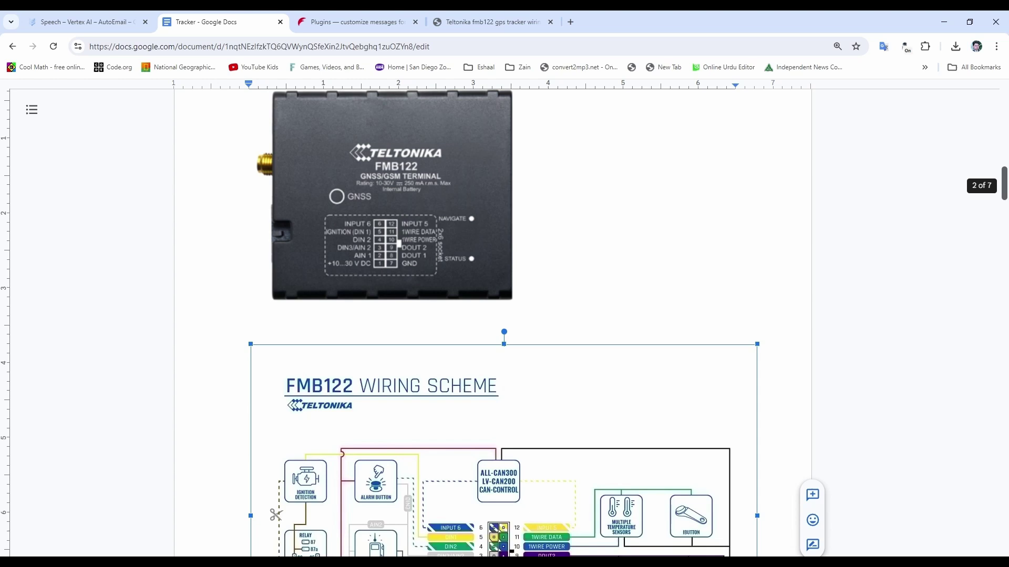
scroll(505, 315, down, 3)
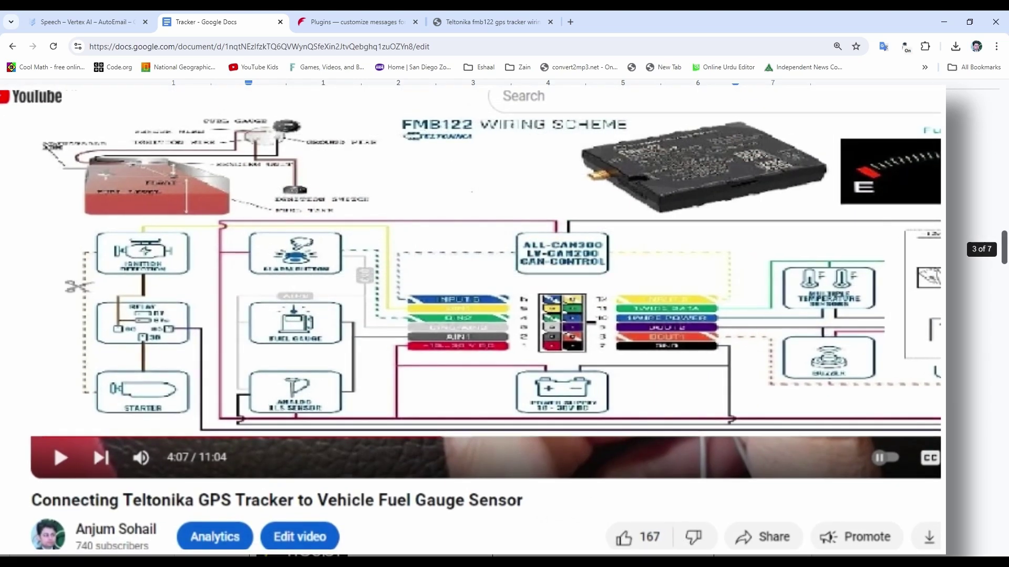
scroll(505, 315, up, 1)
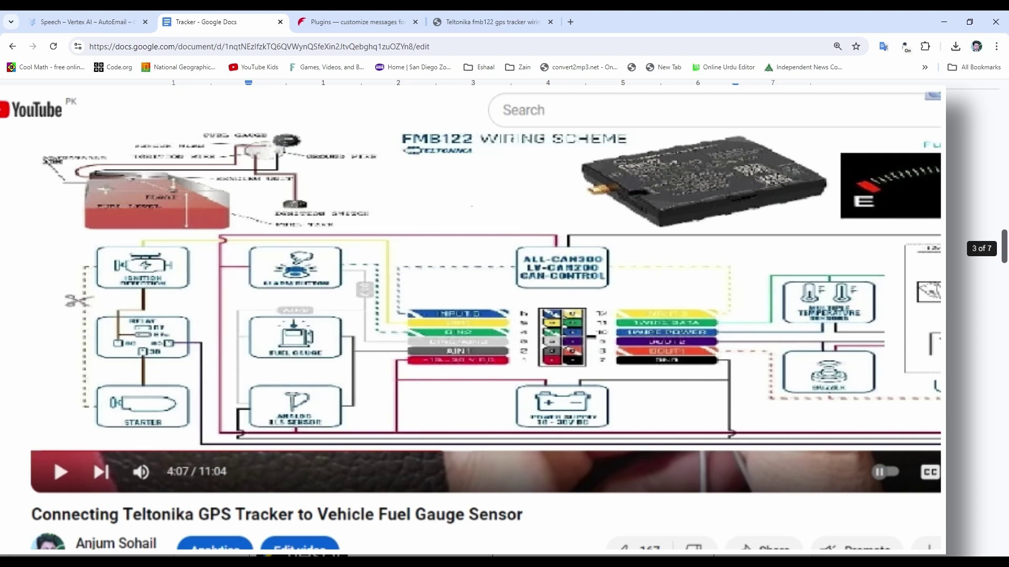
scroll(505, 315, up, 1)
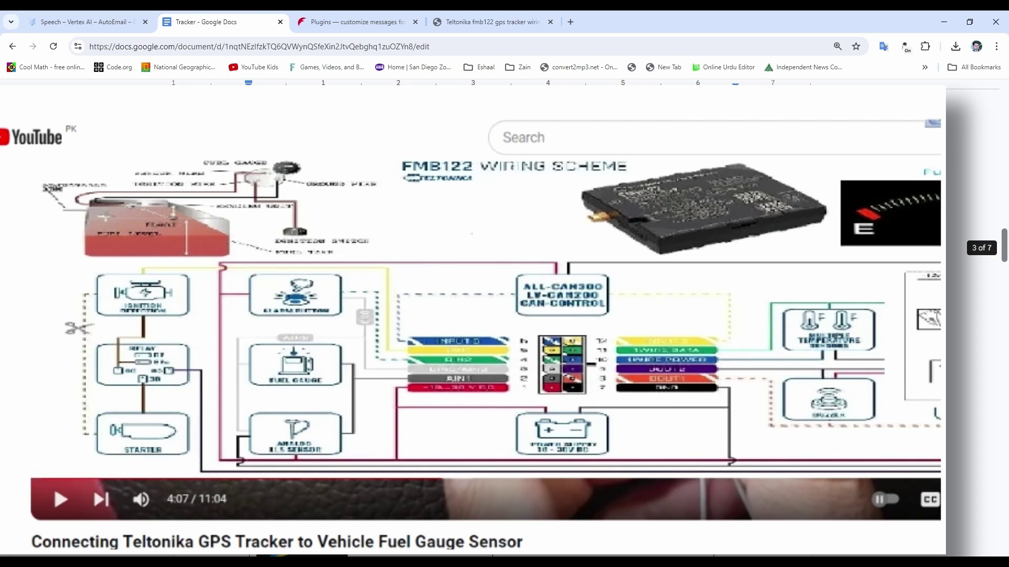
scroll(505, 315, down, 5)
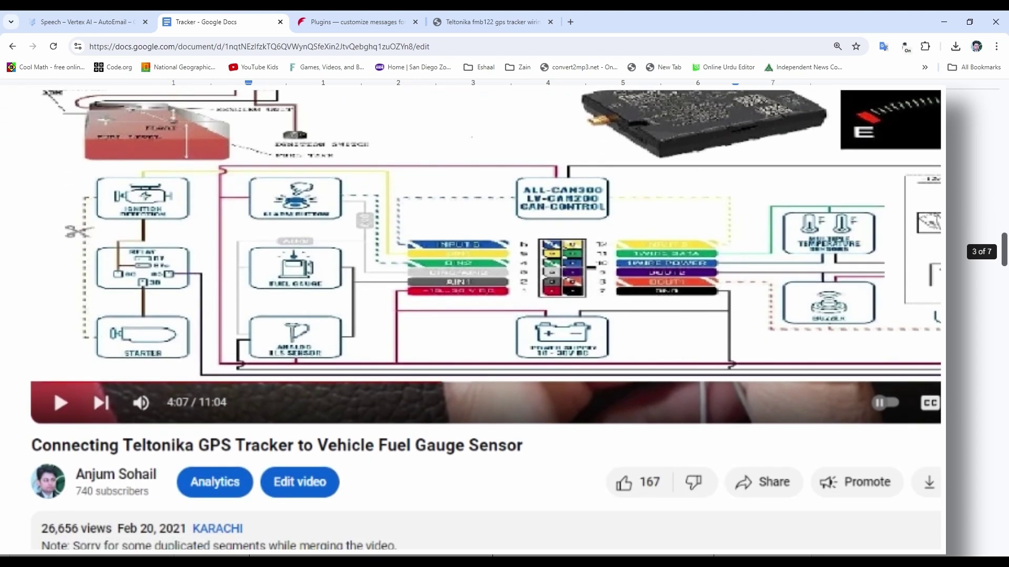
scroll(505, 315, down, 2)
scroll(504, 315, down, 1)
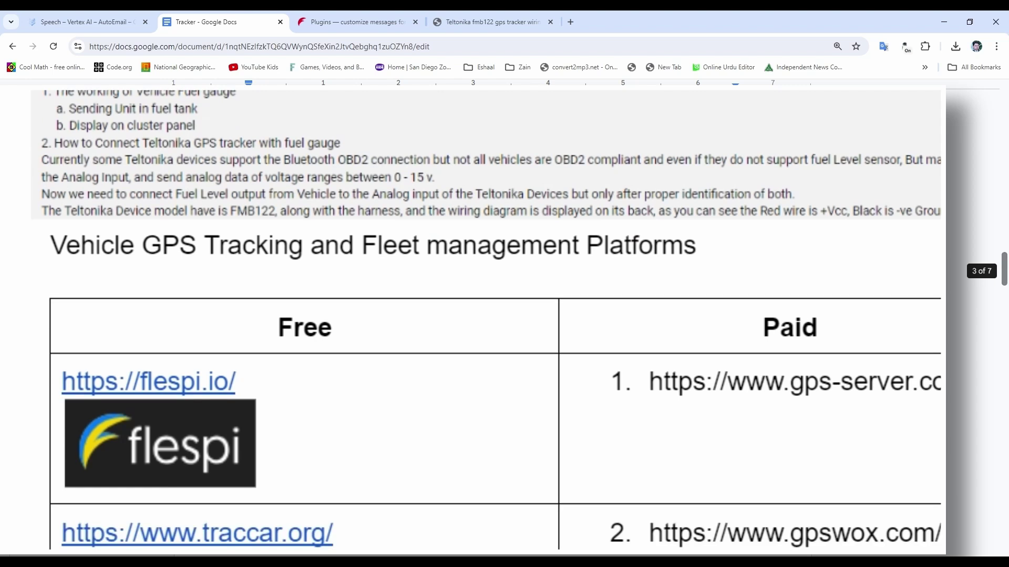
scroll(505, 315, down, 2)
scroll(505, 315, down, 2)
scroll(504, 315, down, 2)
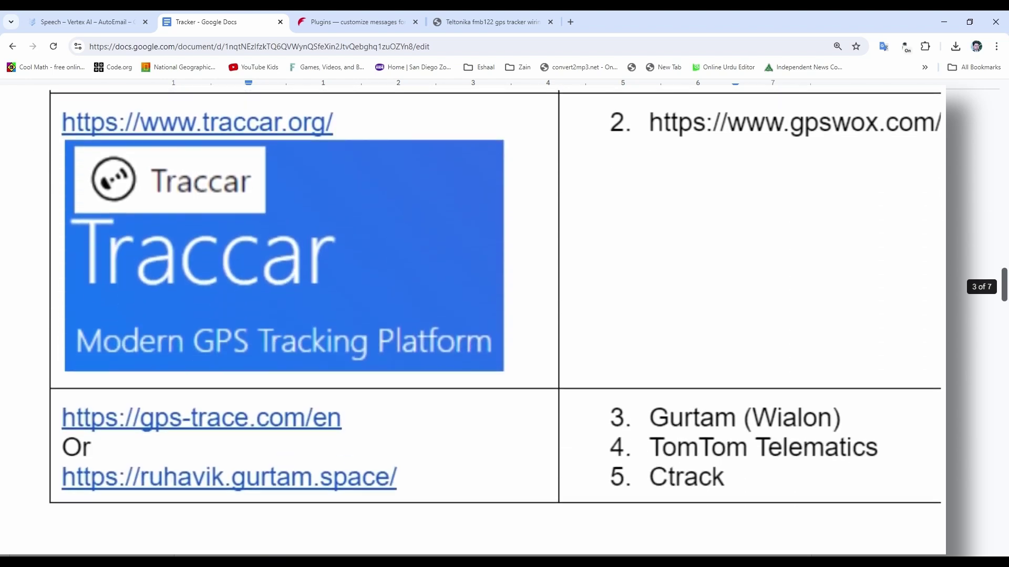
scroll(504, 316, down, 1)
scroll(505, 315, down, 2)
scroll(505, 315, down, 1)
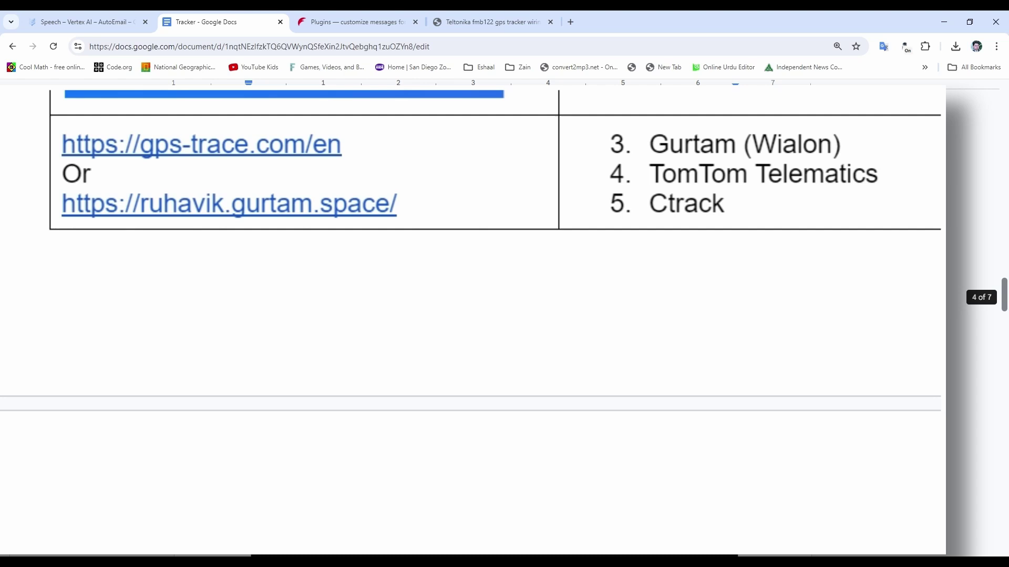
scroll(505, 315, down, 1)
scroll(504, 315, down, 2)
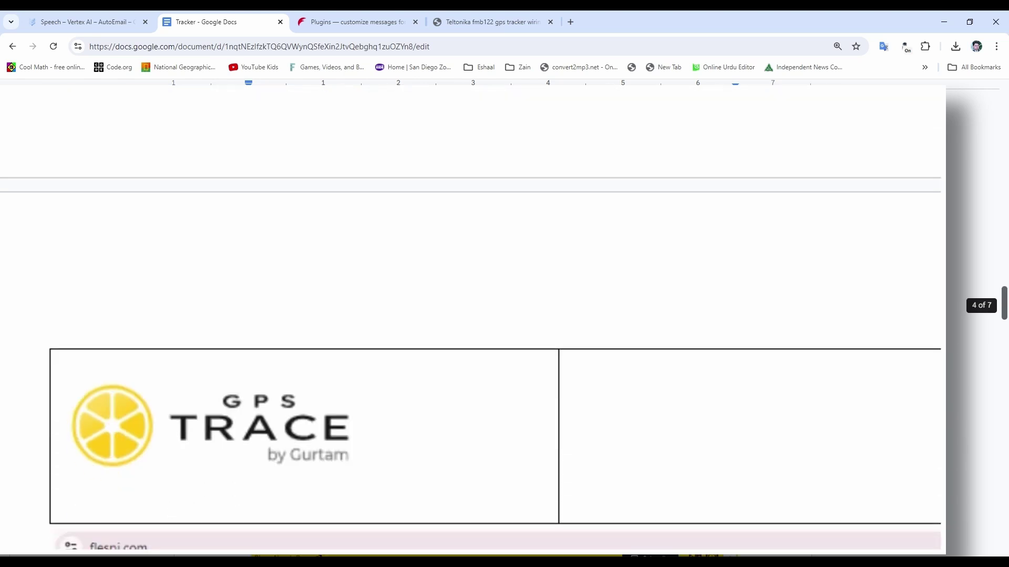
scroll(504, 315, down, 1)
scroll(504, 315, down, 1)
scroll(504, 315, down, 1)
scroll(504, 316, down, 1)
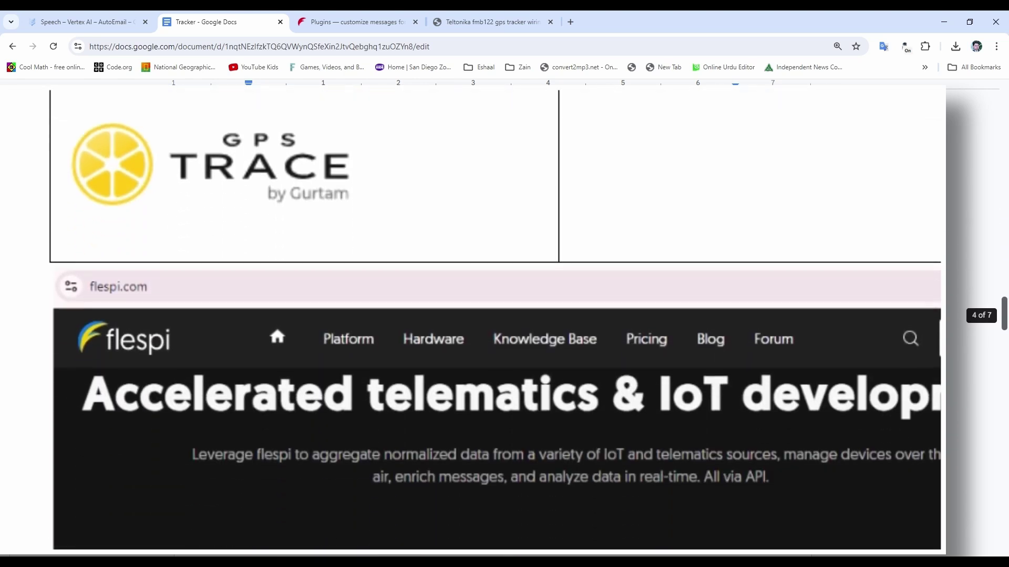
scroll(504, 315, down, 1)
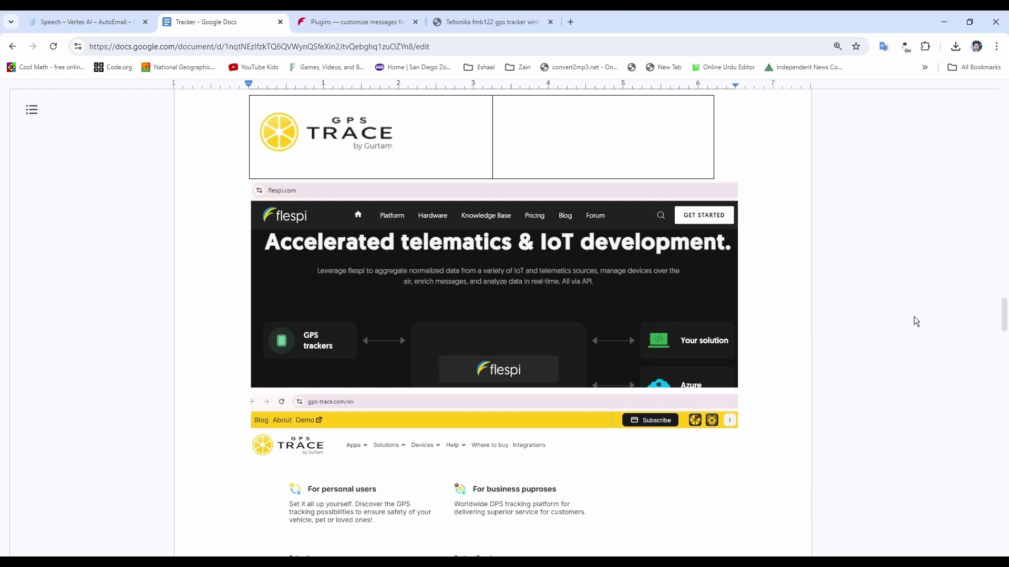
scroll(505, 315, down, 2)
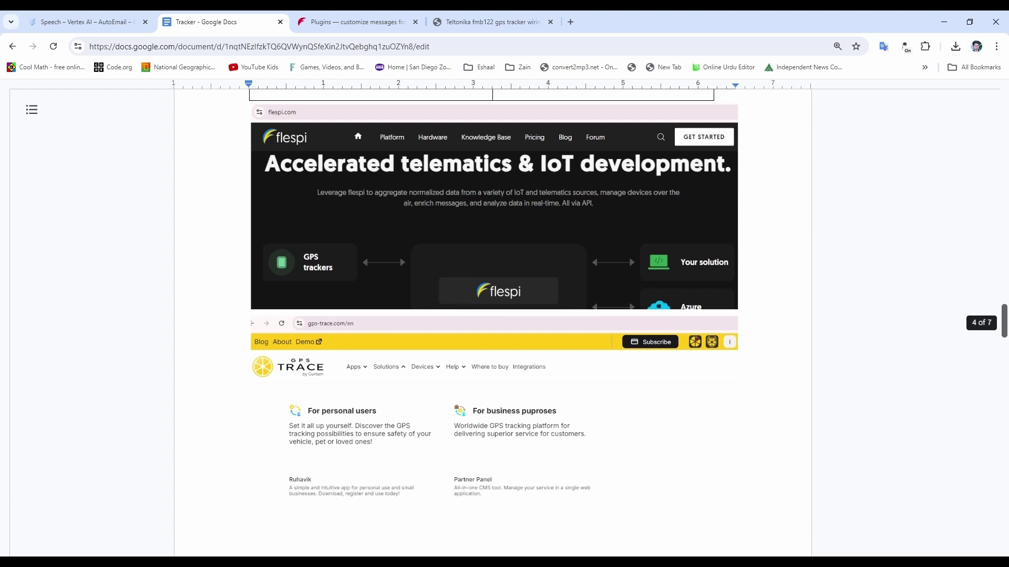
scroll(505, 315, down, 2)
scroll(504, 315, down, 2)
scroll(504, 315, down, 2)
scroll(505, 315, down, 3)
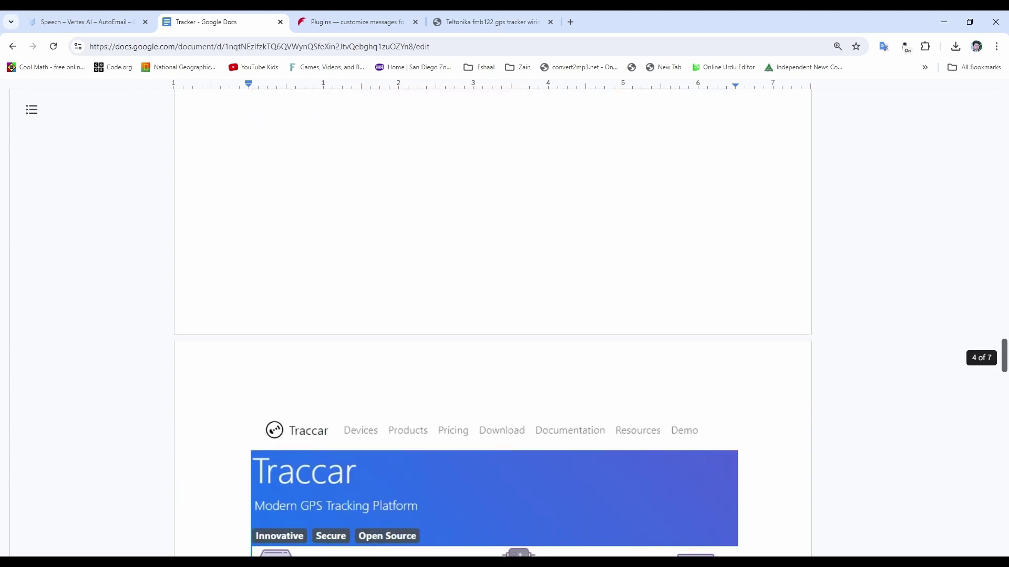
scroll(505, 315, down, 1)
scroll(504, 316, down, 1)
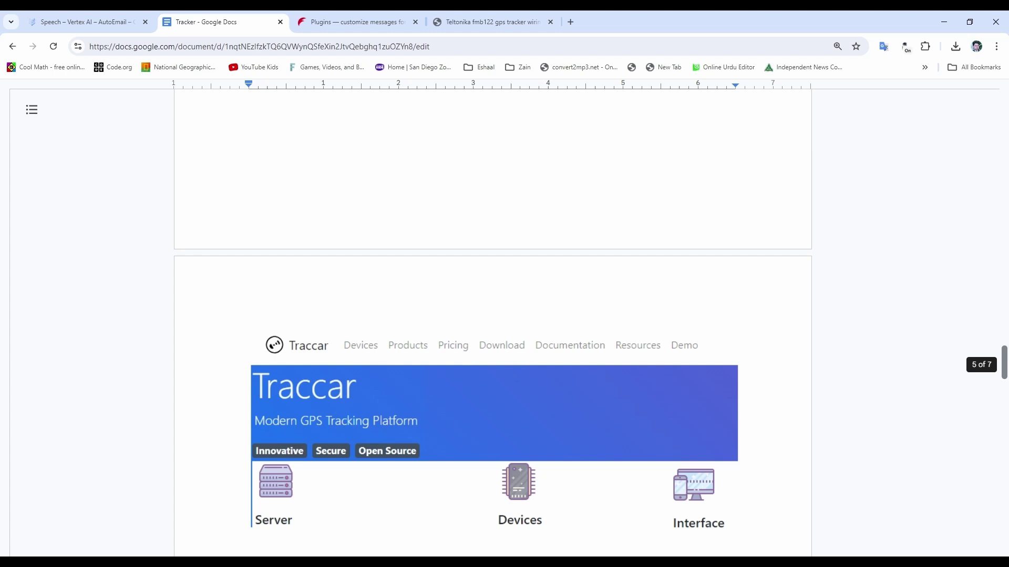
scroll(505, 315, down, 2)
scroll(504, 316, down, 3)
scroll(505, 315, down, 1)
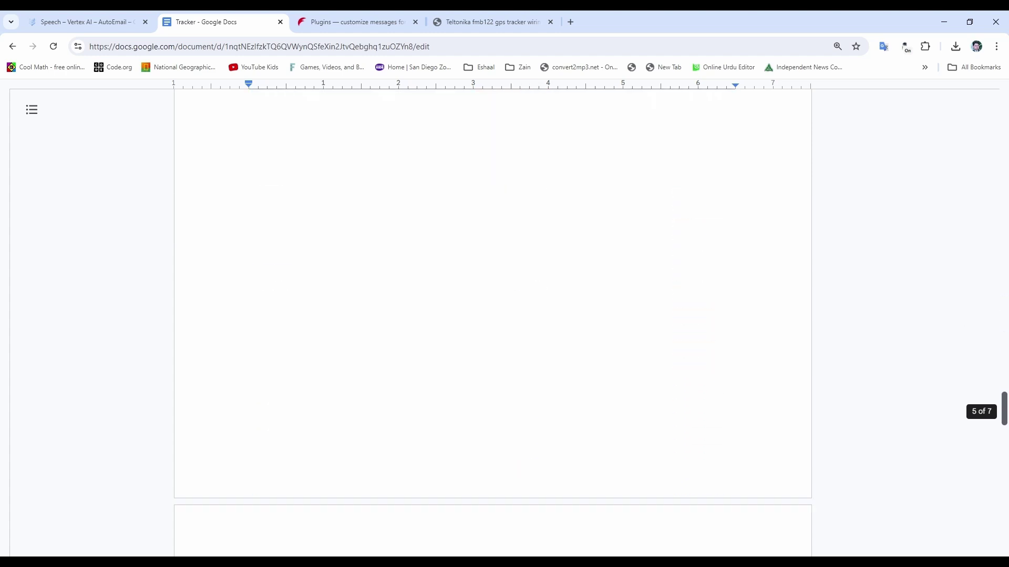
scroll(504, 315, down, 3)
scroll(505, 316, down, 2)
scroll(504, 315, down, 3)
scroll(505, 315, down, 2)
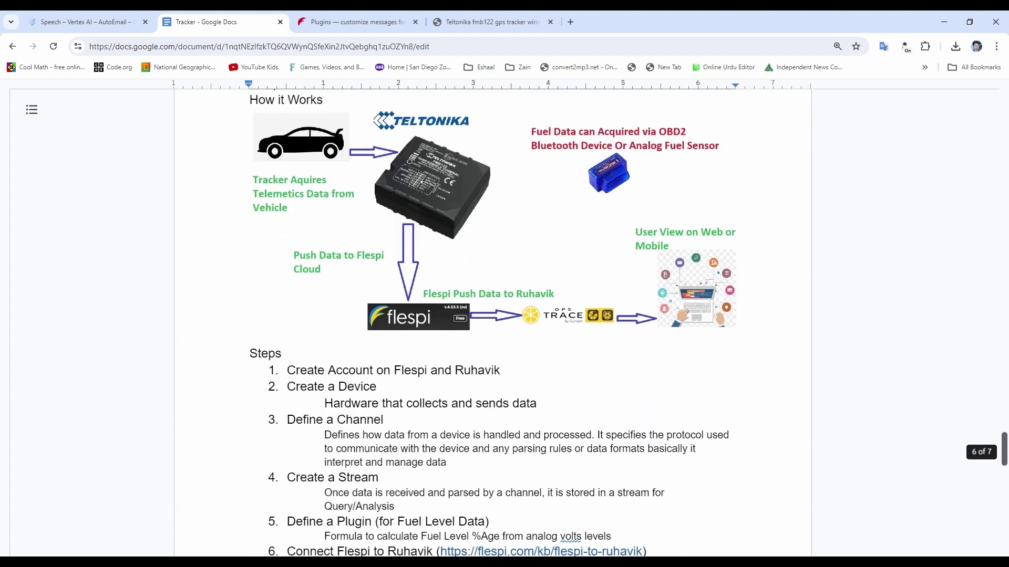
scroll(504, 315, down, 1)
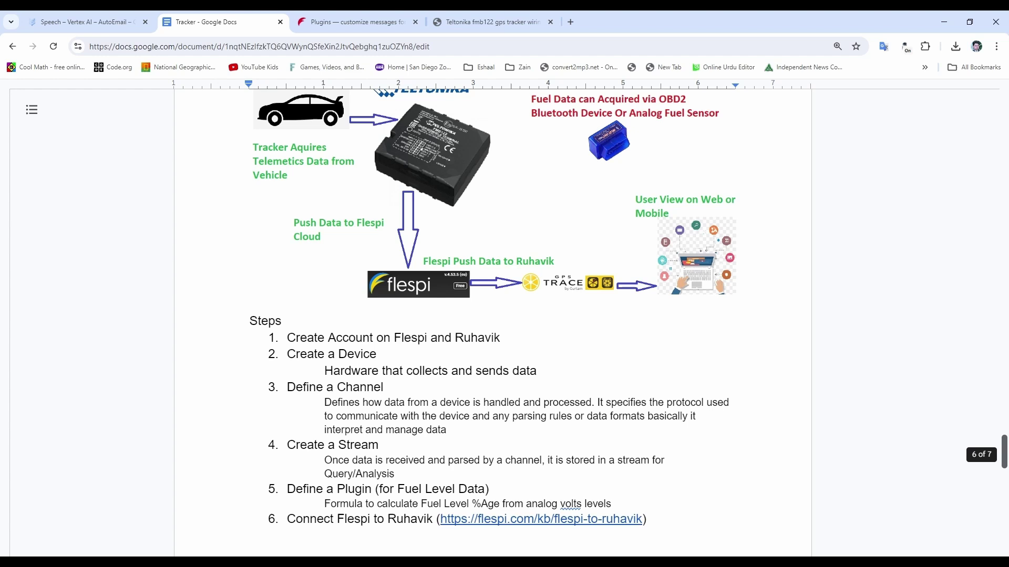
scroll(504, 315, down, 1)
scroll(505, 315, up, 2)
scroll(504, 315, up, 1)
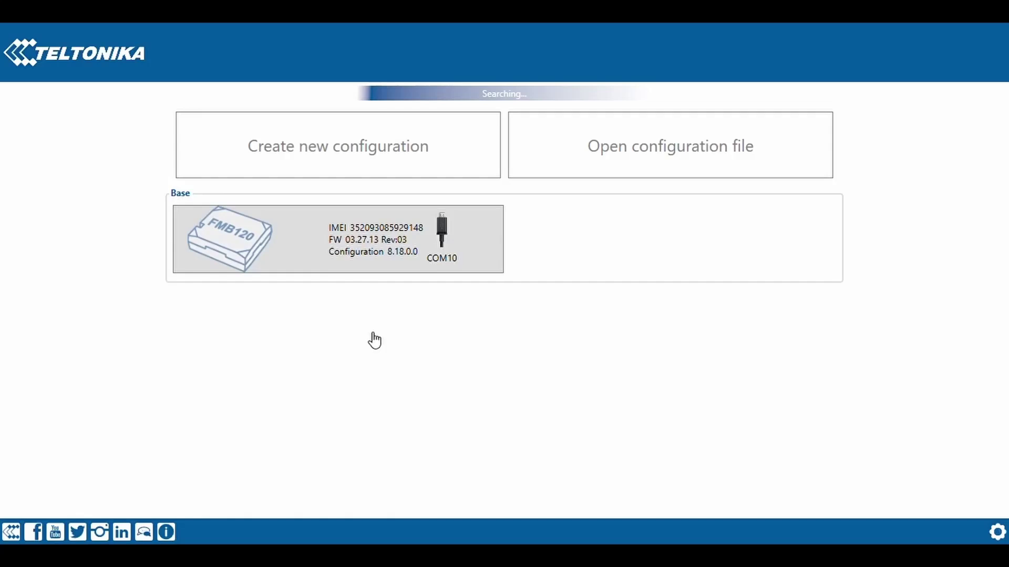
Load the FMB120 tracker's parameters and show its live I/O Info readings
click(379, 264)
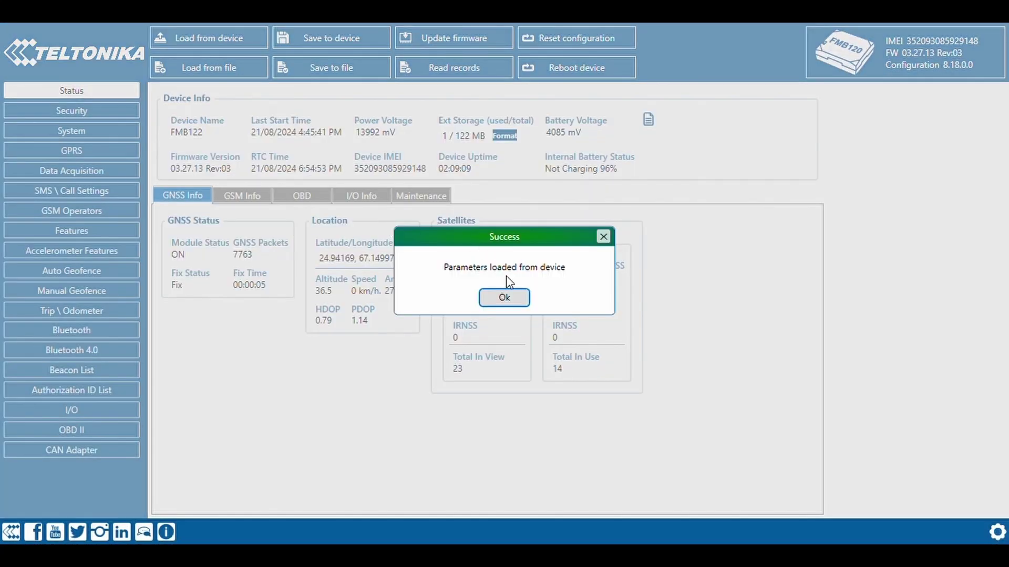
click(515, 298)
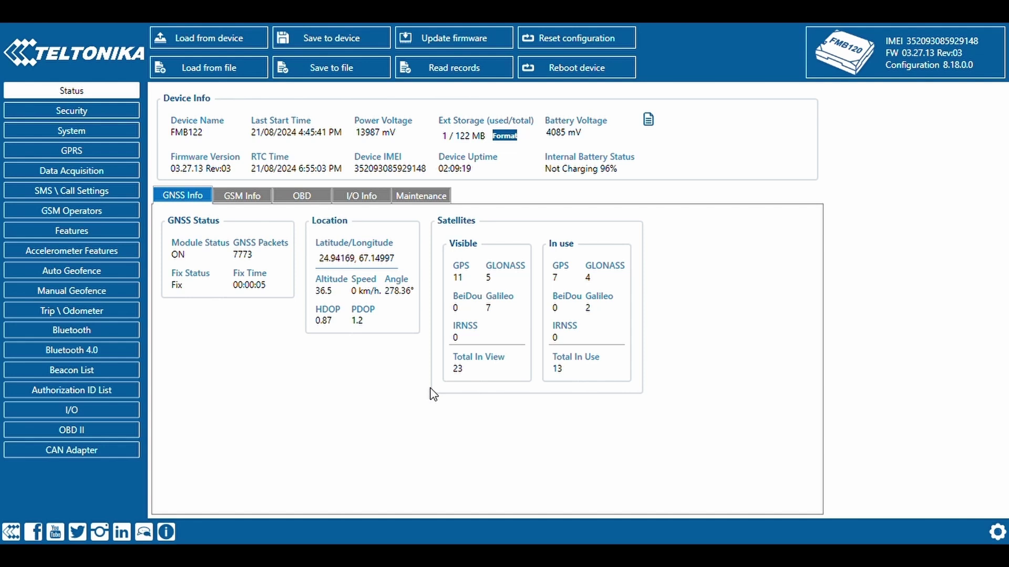
click(361, 196)
scroll(387, 396, down, 3)
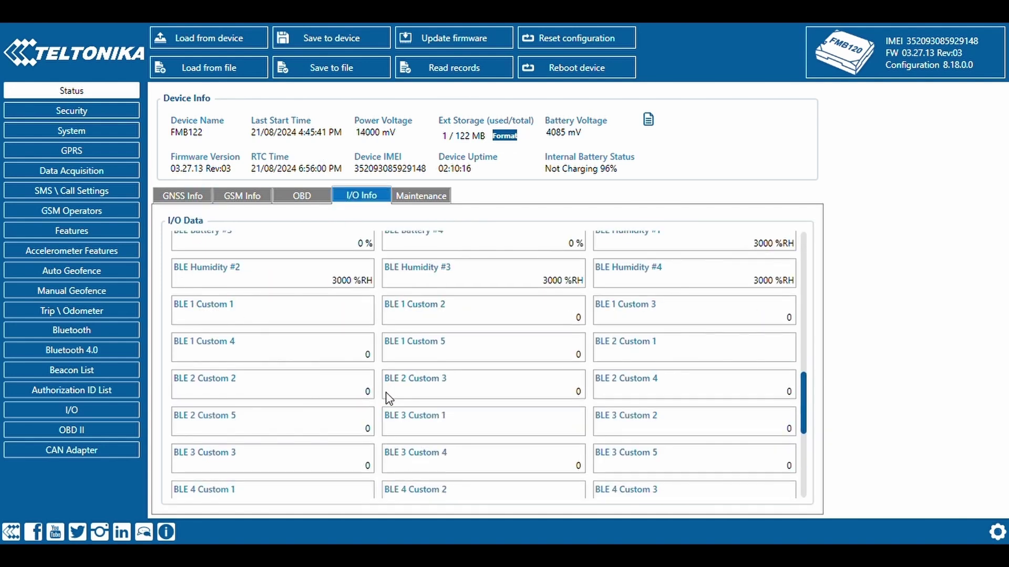
scroll(386, 397, down, 3)
scroll(386, 396, down, 2)
scroll(386, 397, up, 5)
scroll(386, 397, up, 3)
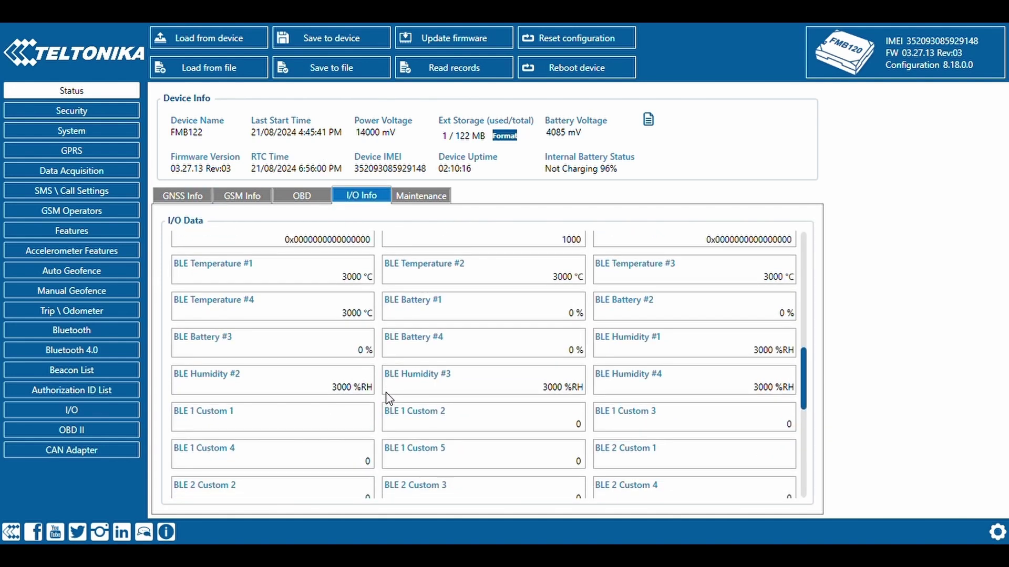
scroll(386, 396, up, 5)
scroll(386, 398, up, 3)
scroll(386, 397, up, 3)
scroll(386, 399, up, 2)
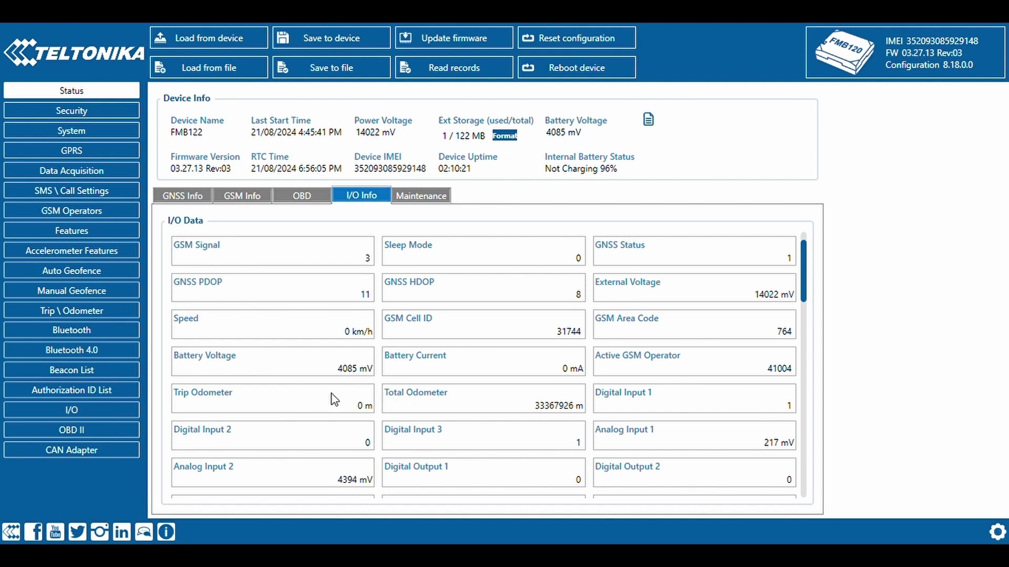
scroll(334, 400, up, 1)
scroll(339, 358, down, 2)
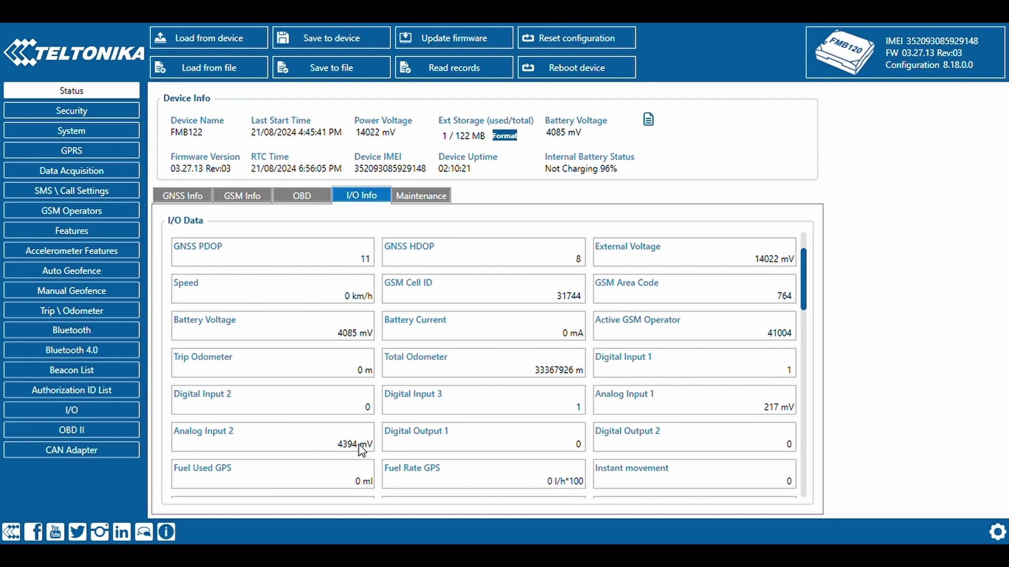
Show the OBD data with engine RPM, load and coolant temperature
click(301, 195)
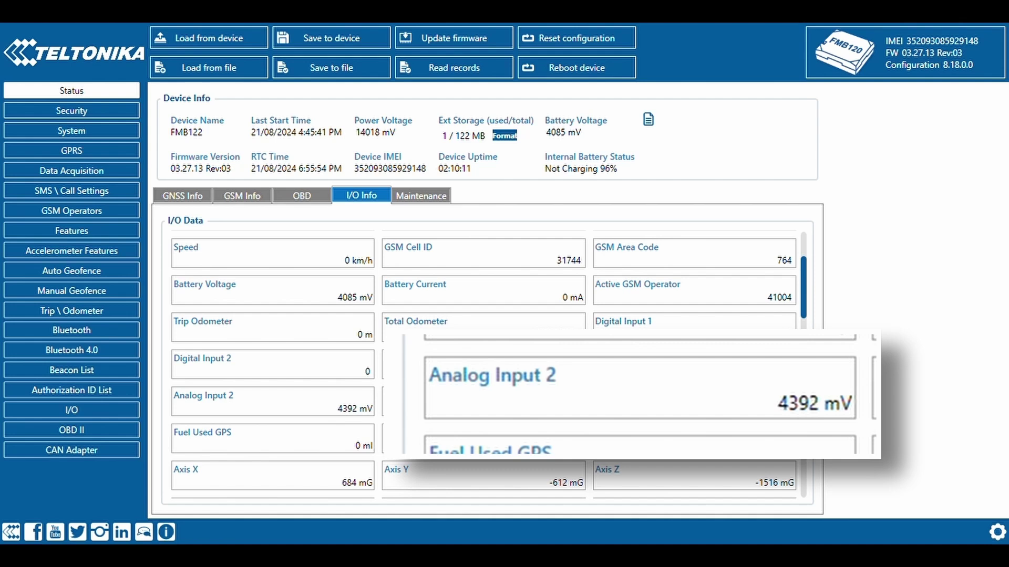
scroll(383, 386, down, 1)
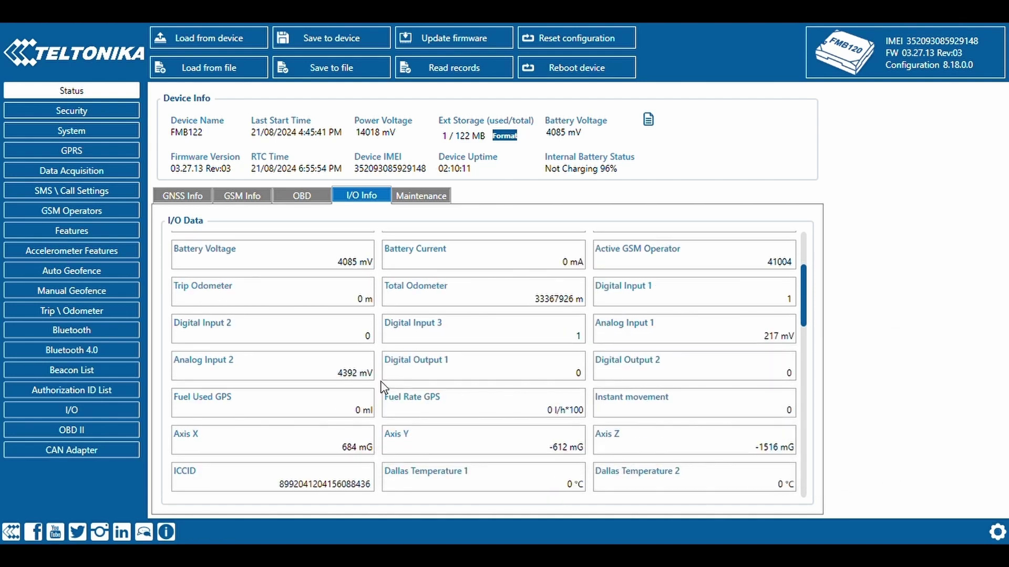
scroll(383, 386, down, 2)
scroll(384, 386, down, 2)
scroll(383, 386, down, 3)
scroll(384, 387, down, 3)
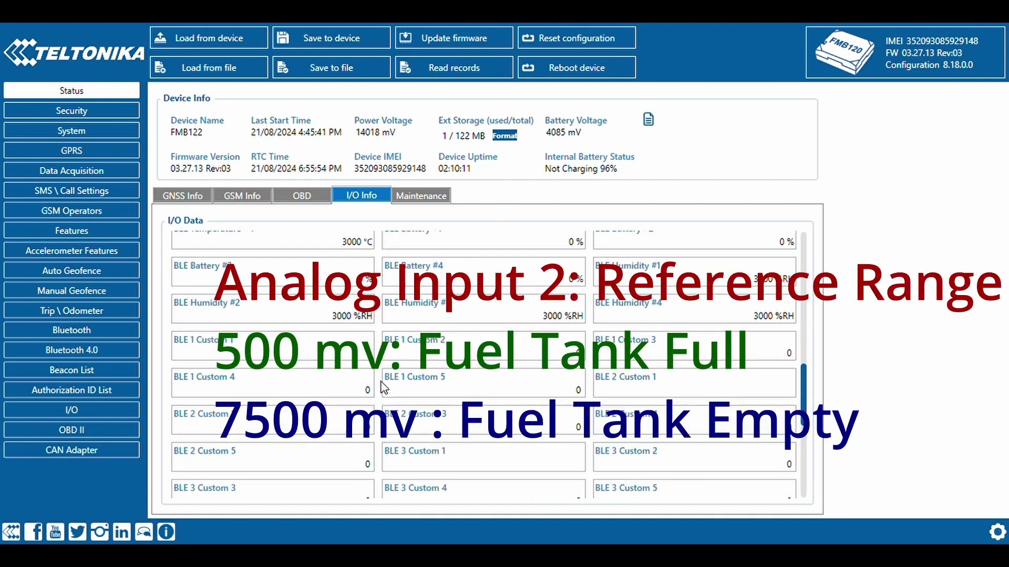
scroll(384, 386, down, 4)
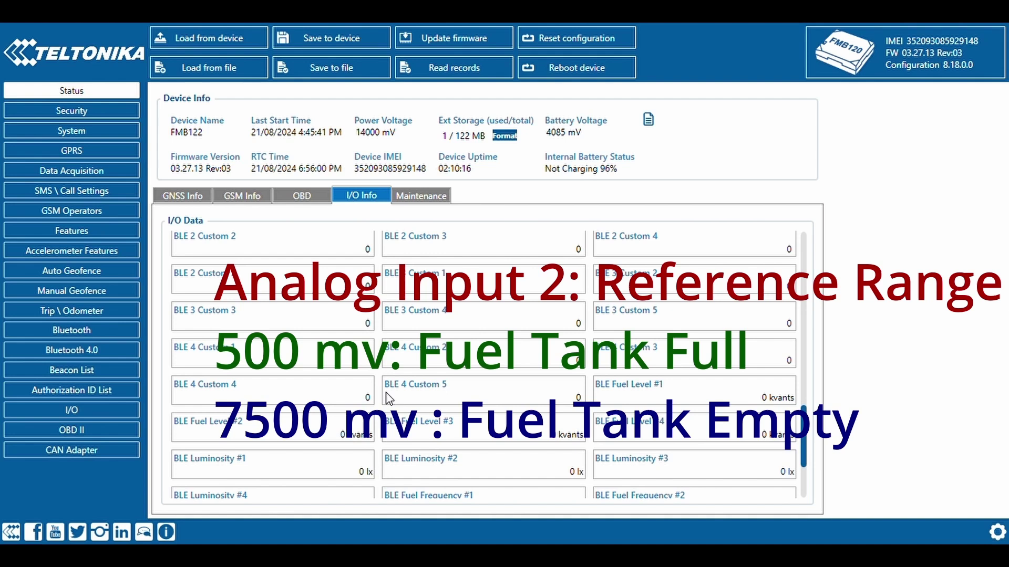
scroll(388, 399, up, 3)
scroll(389, 398, up, 3)
scroll(389, 398, up, 2)
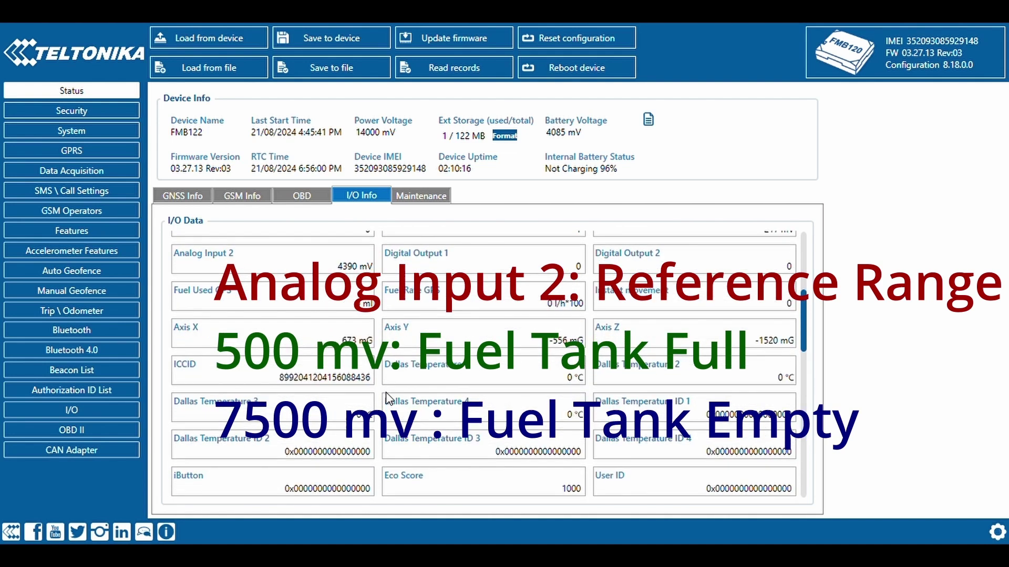
scroll(388, 398, up, 3)
scroll(388, 398, up, 2)
scroll(387, 397, up, 2)
scroll(675, 366, down, 1)
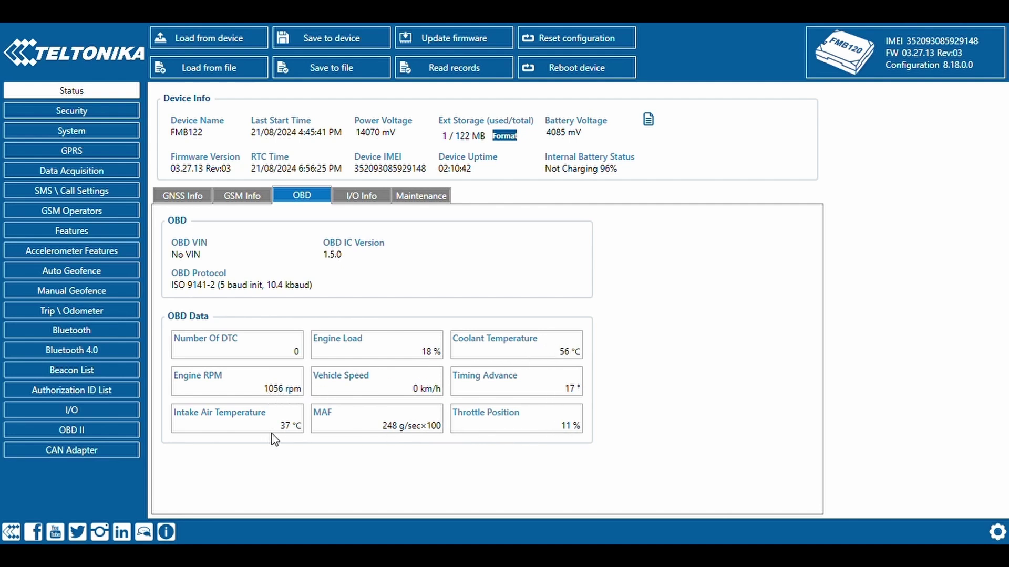
click(71, 331)
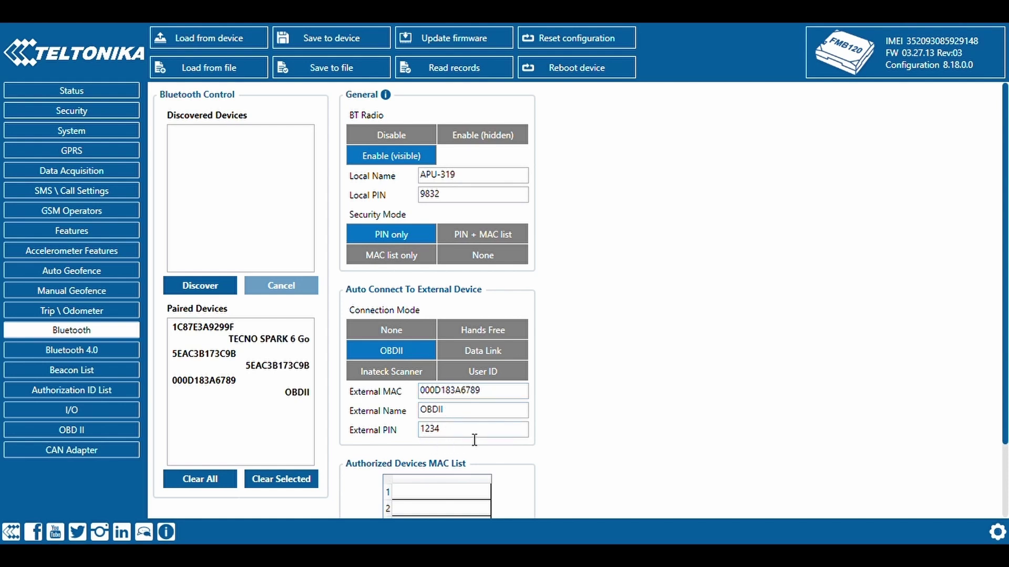
click(232, 386)
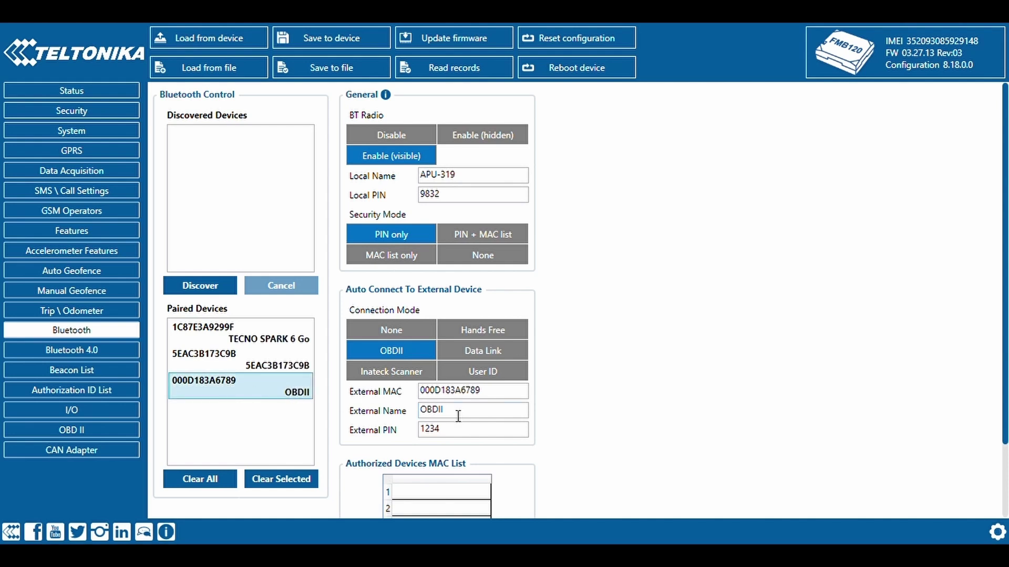
Show the I/O OBD II parameter table with live engine values and Fuel Level
click(72, 409)
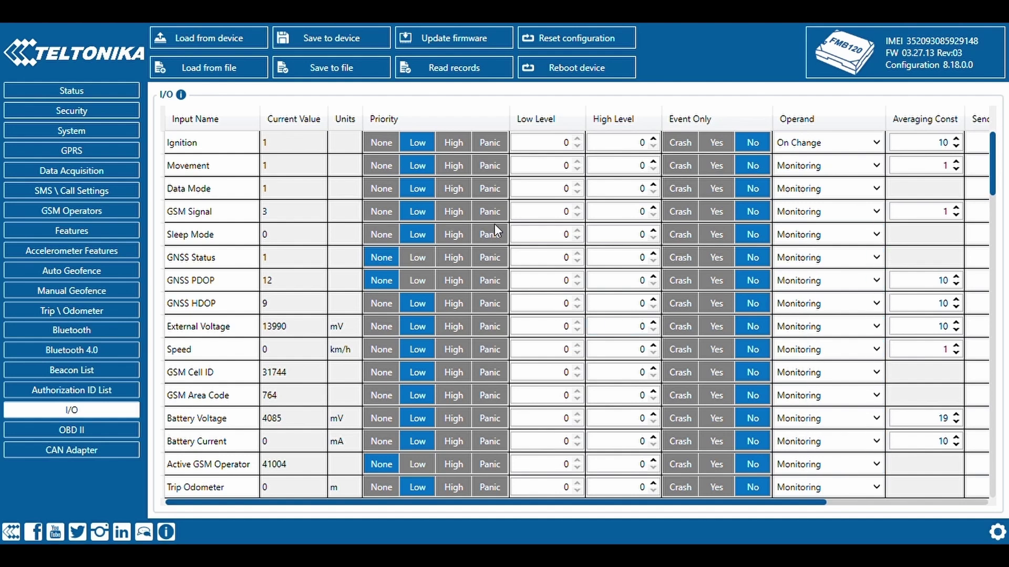
click(71, 430)
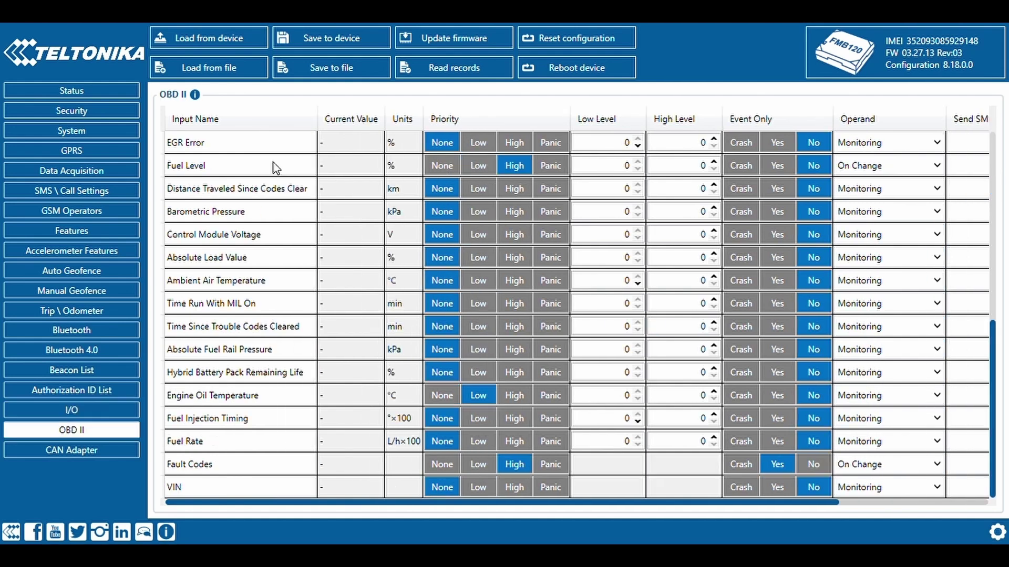
scroll(272, 165, up, 3)
scroll(273, 165, up, 3)
scroll(272, 166, up, 3)
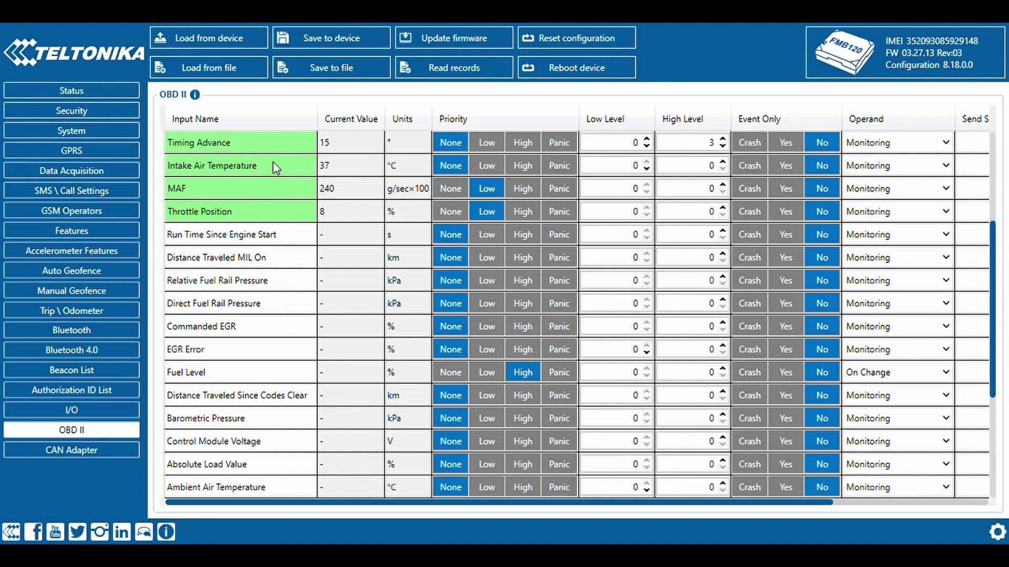
scroll(273, 166, up, 3)
scroll(272, 166, up, 3)
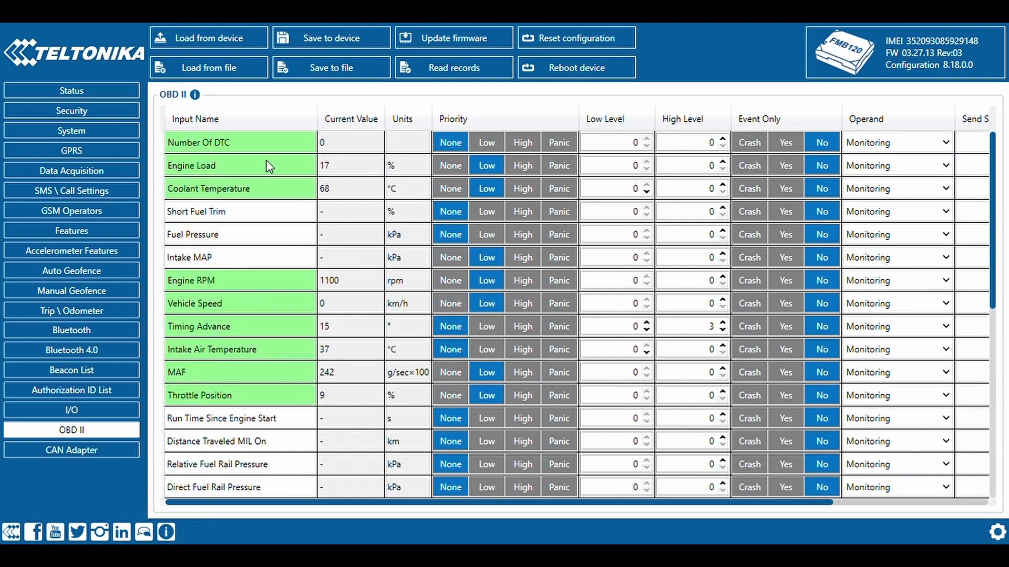
scroll(273, 165, down, 5)
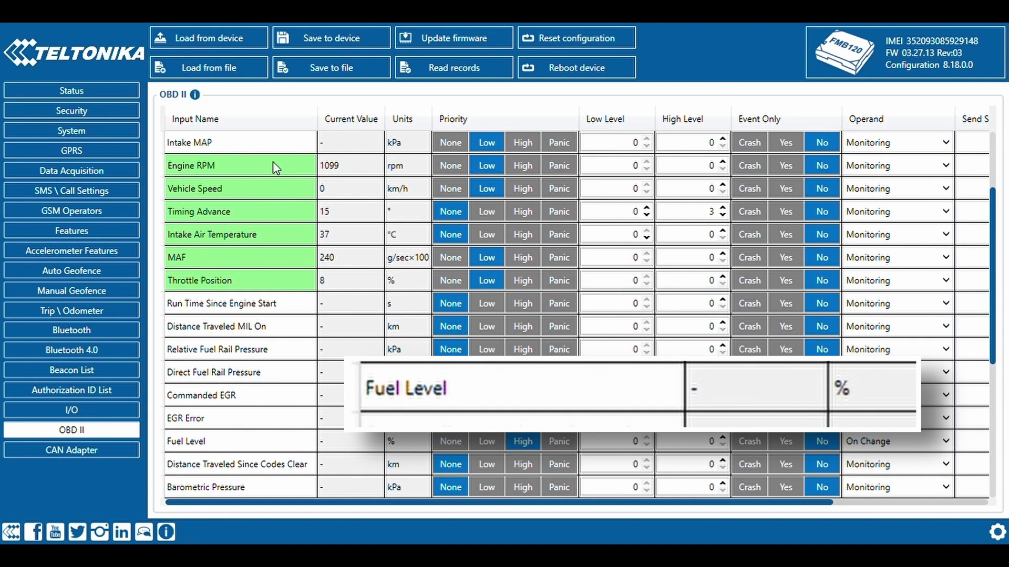
scroll(273, 165, up, 5)
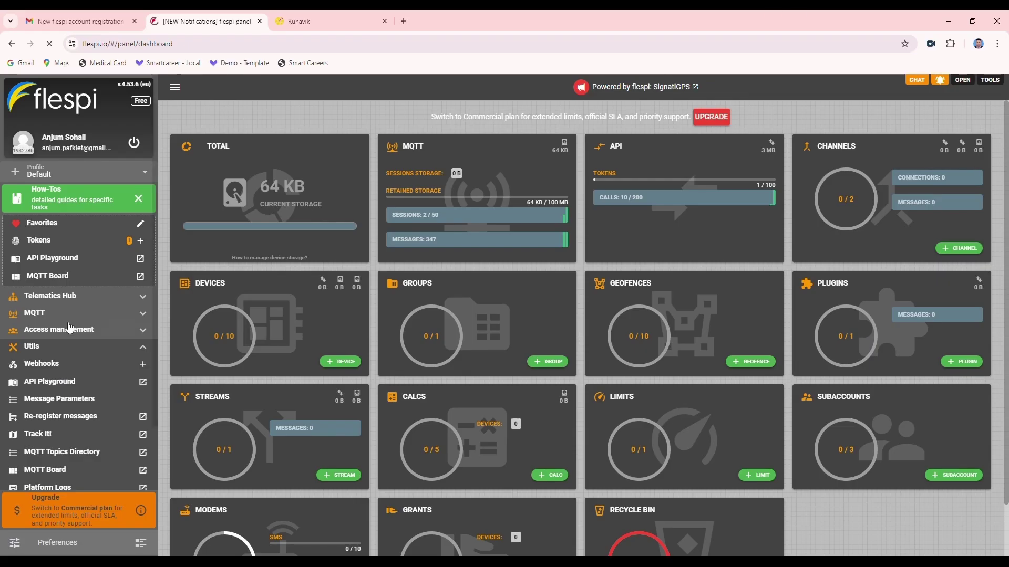
click(47, 298)
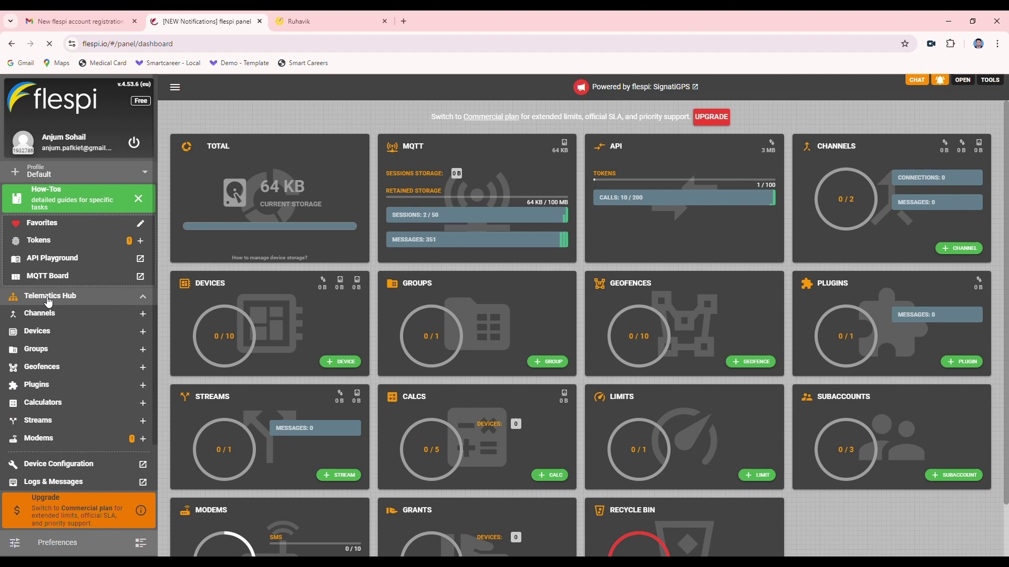
click(38, 332)
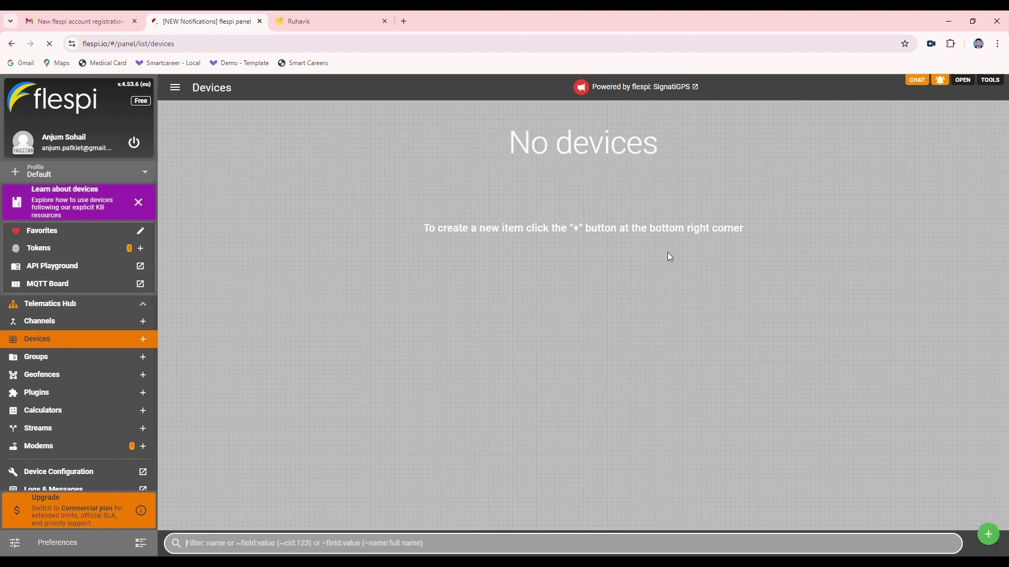
click(987, 535)
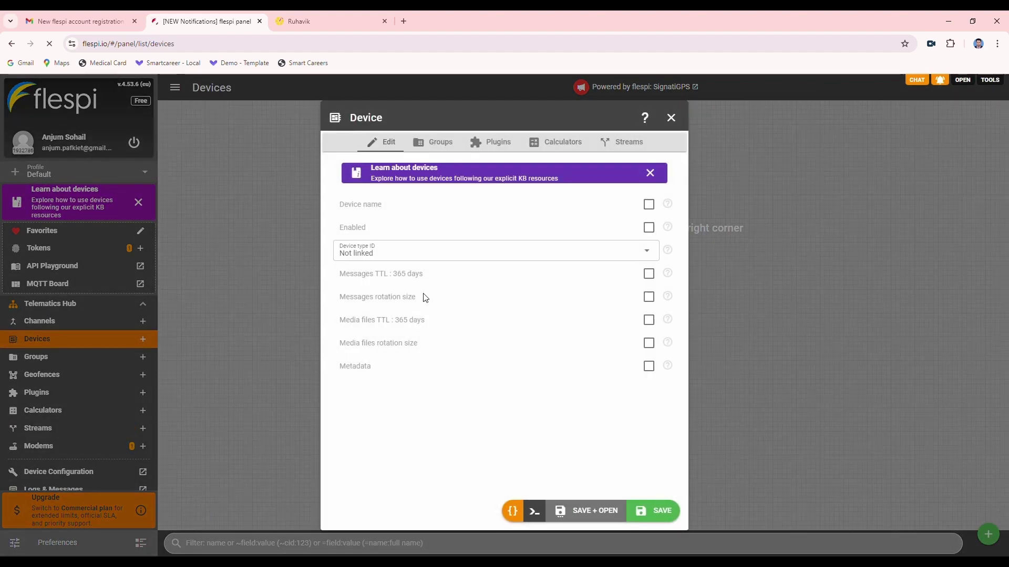
click(383, 207)
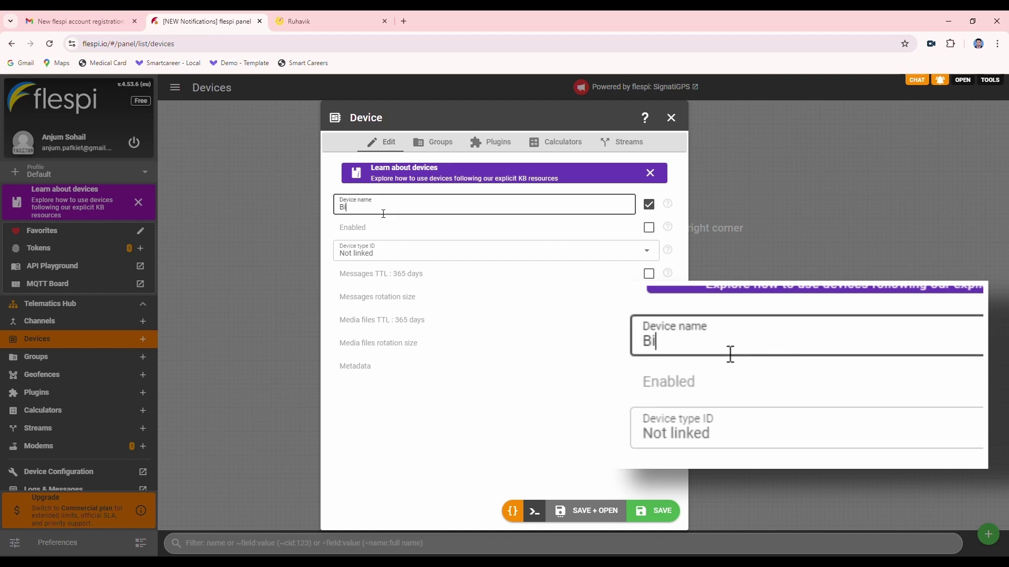
click(399, 253)
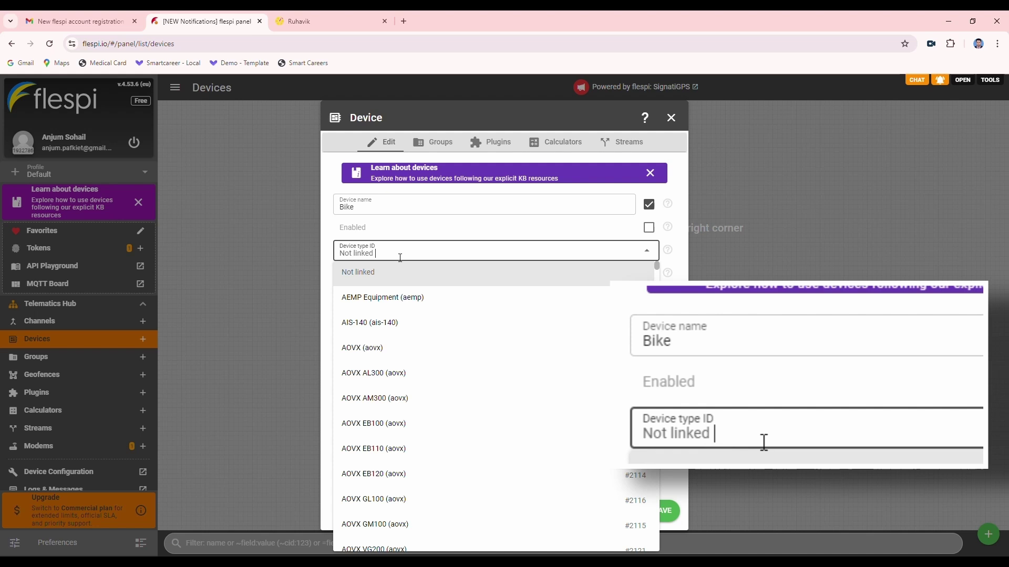
text(t)
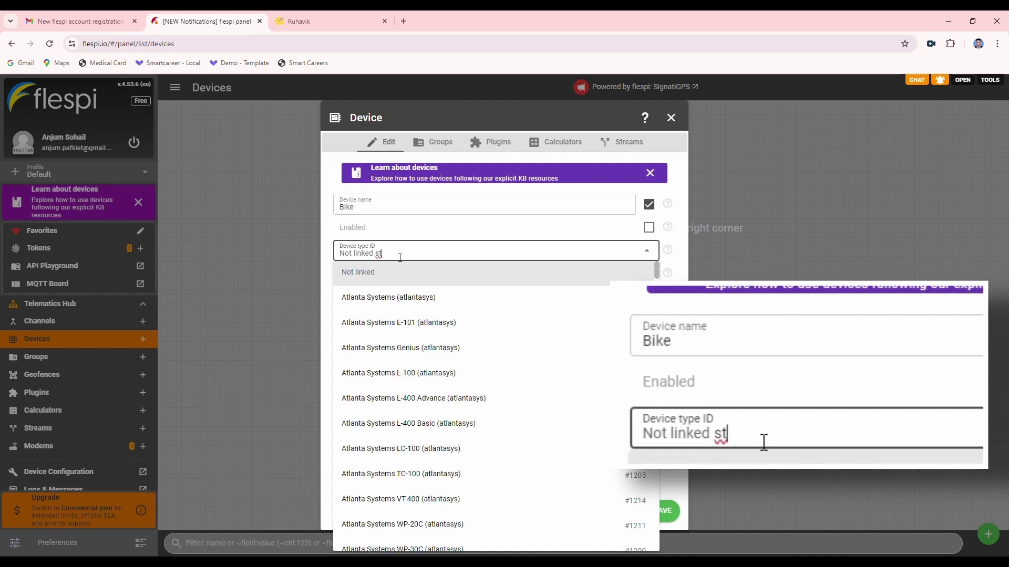
text(-)
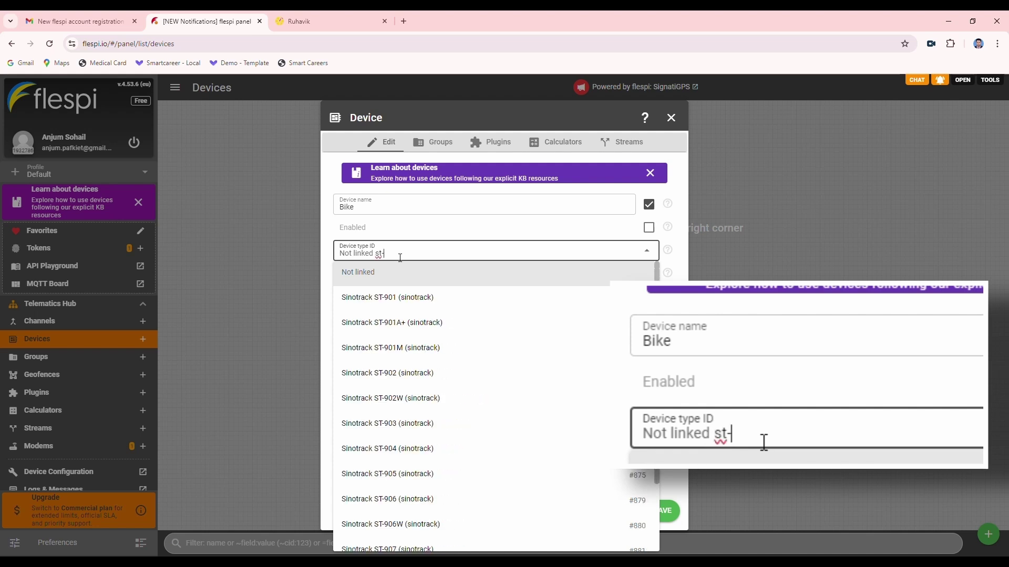
text(901)
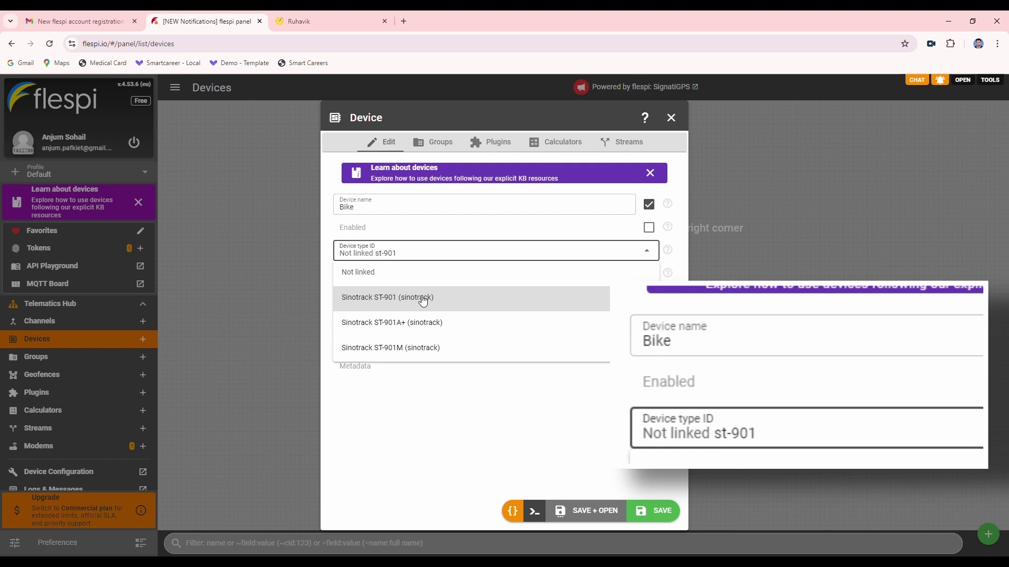
click(423, 300)
click(463, 293)
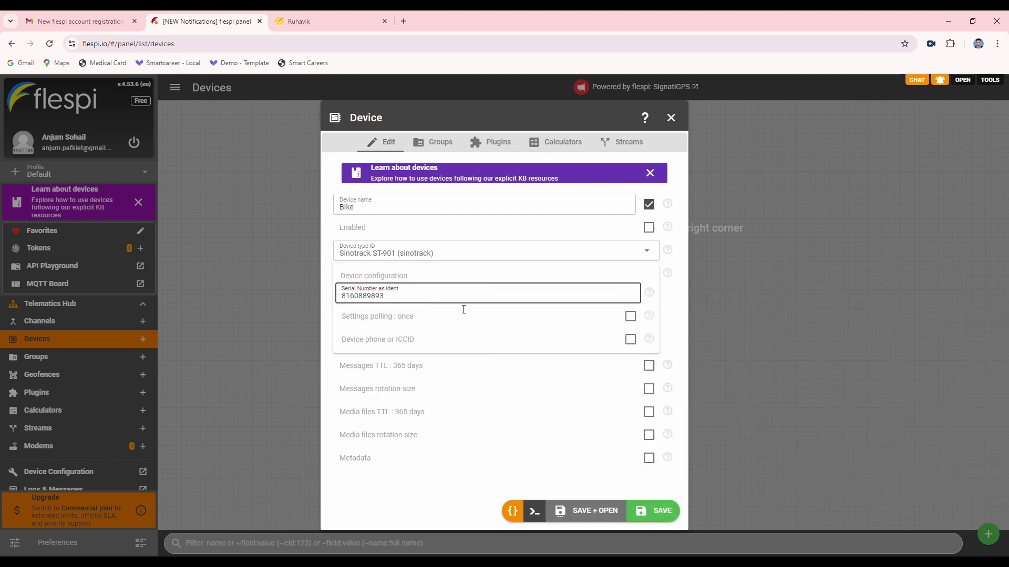
click(662, 511)
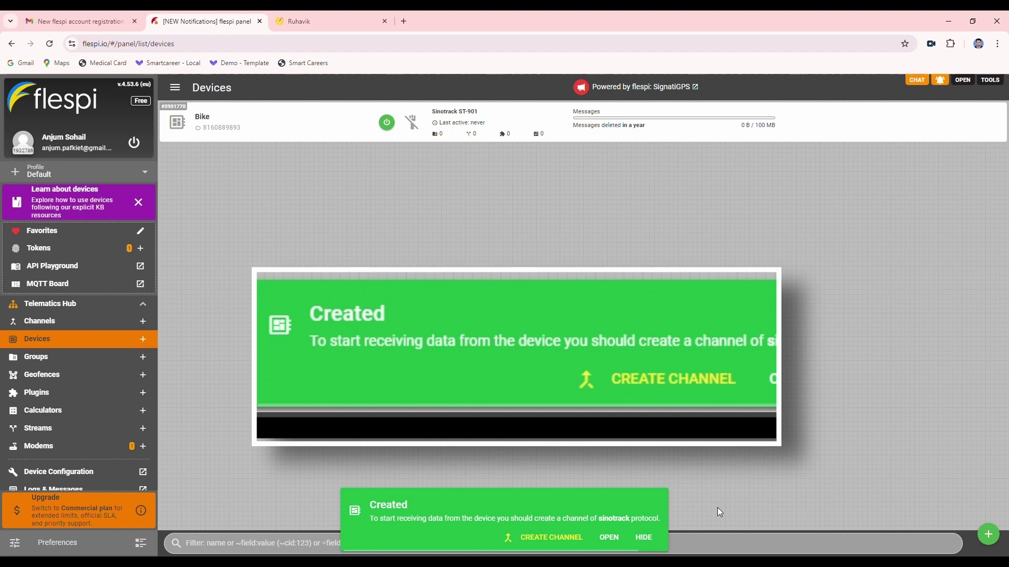
Save channel 'St901' with sinotrack protocol, copy its host:port, and open device Bike
click(554, 538)
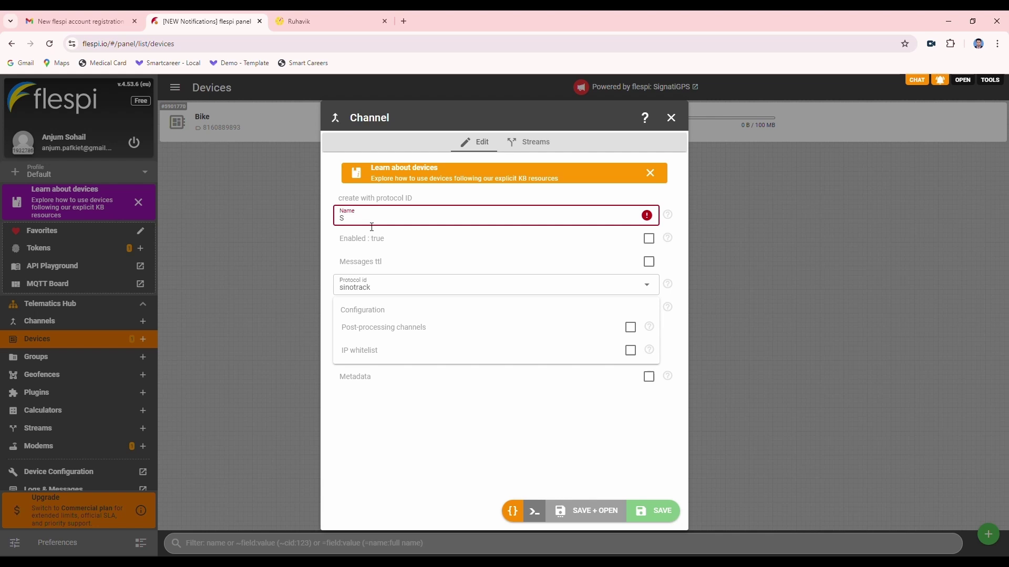
text(t901)
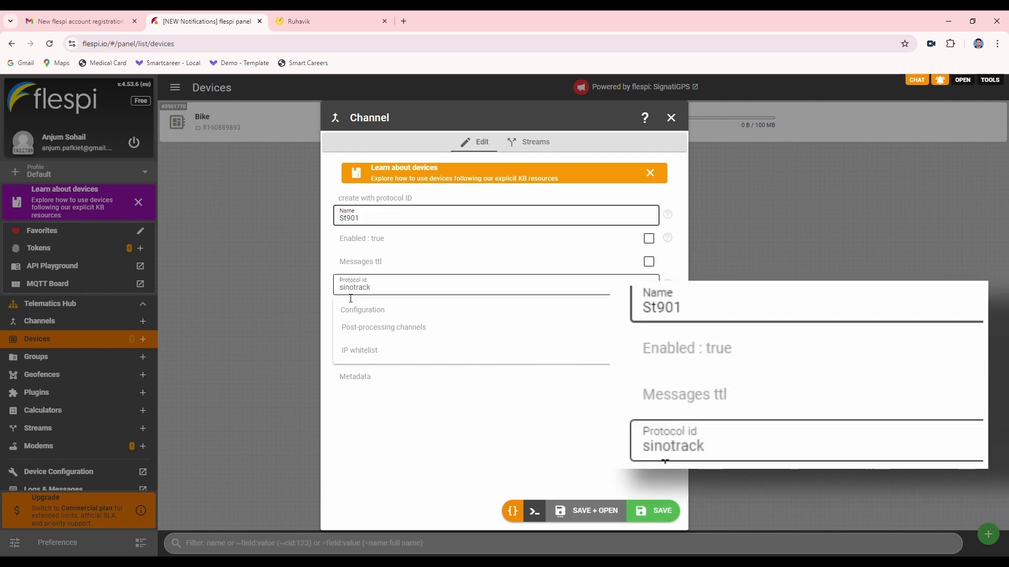
click(472, 285)
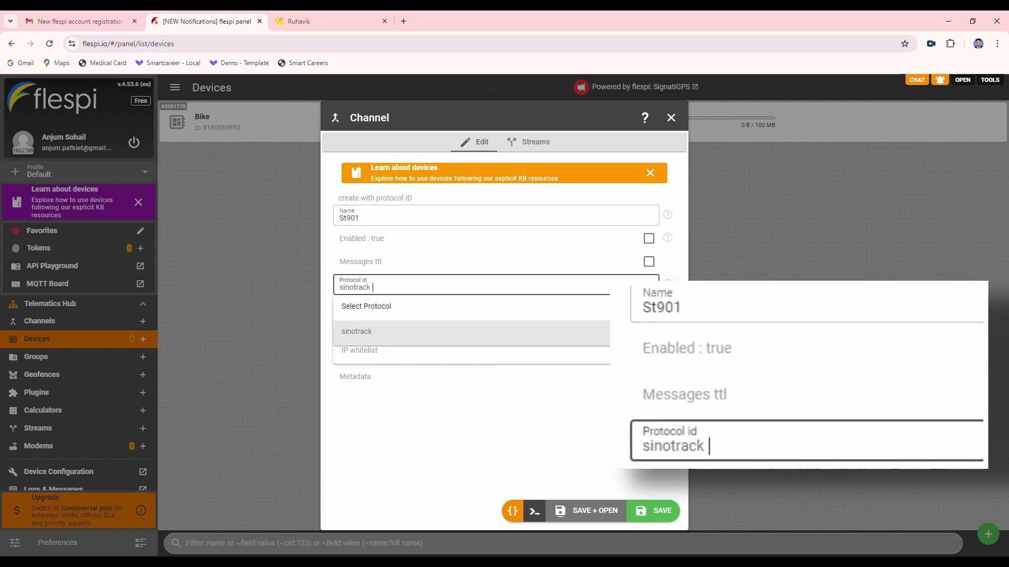
click(356, 331)
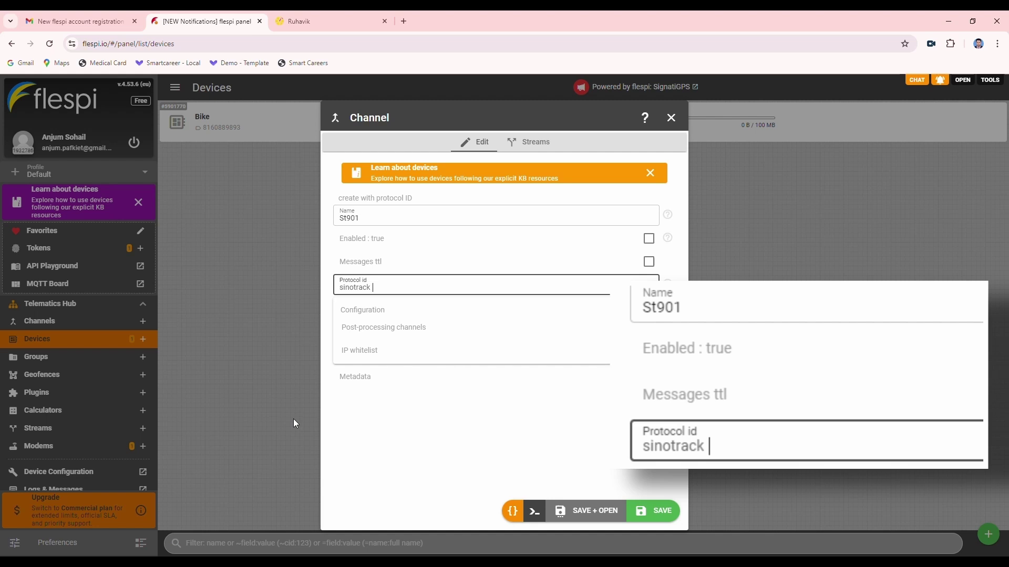
click(661, 512)
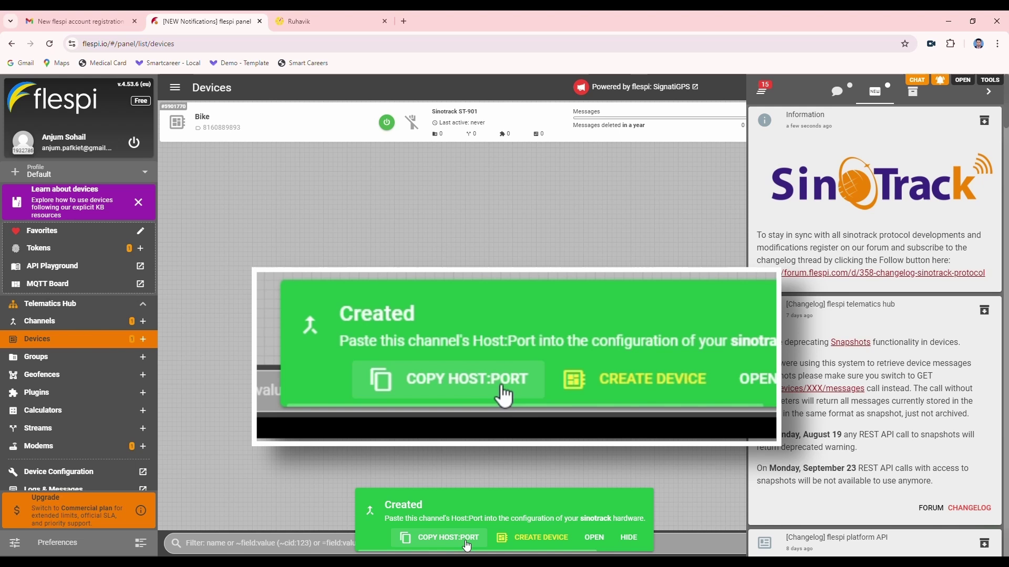
click(467, 545)
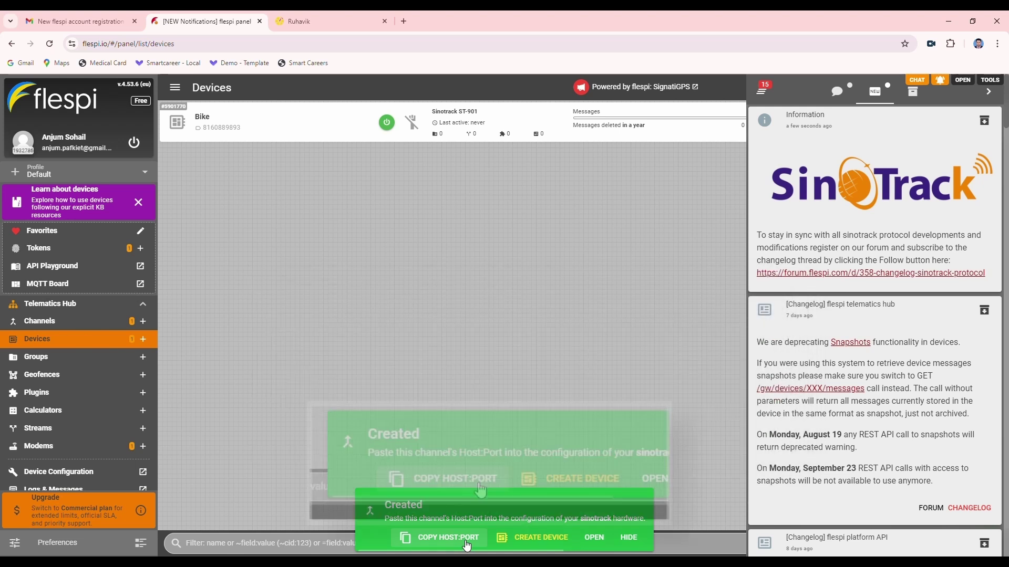
click(295, 124)
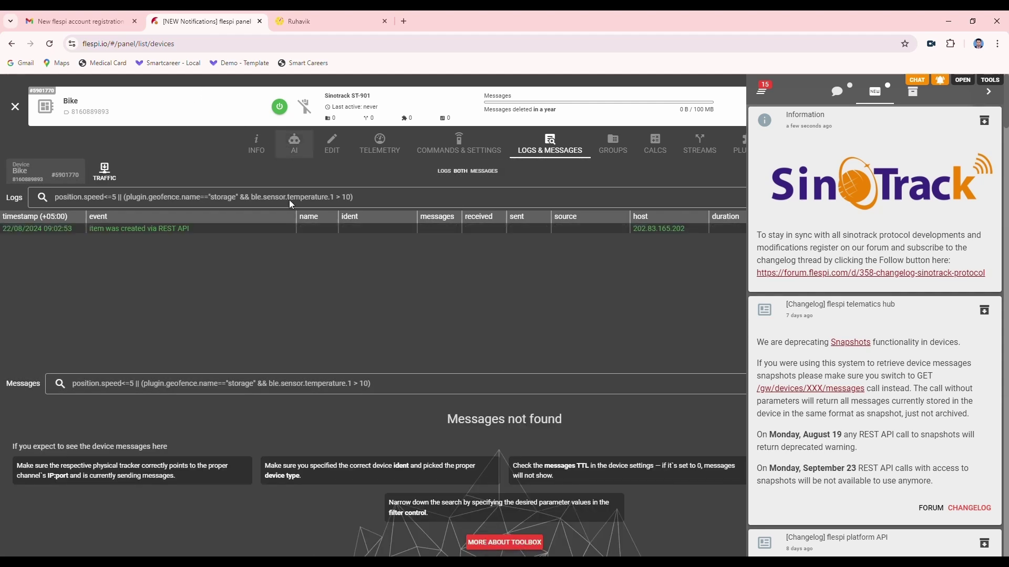
Paste the copied address ch1218466.flespi.gw:23497 into the browser address bar
click(187, 43)
text(ch1218466.flespi.gw:23497)
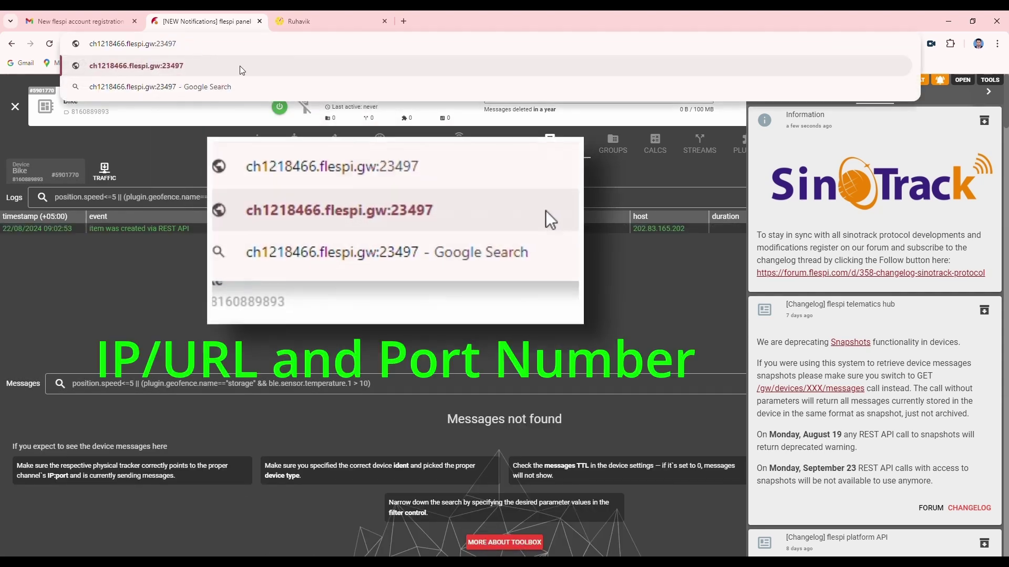
key(Return)
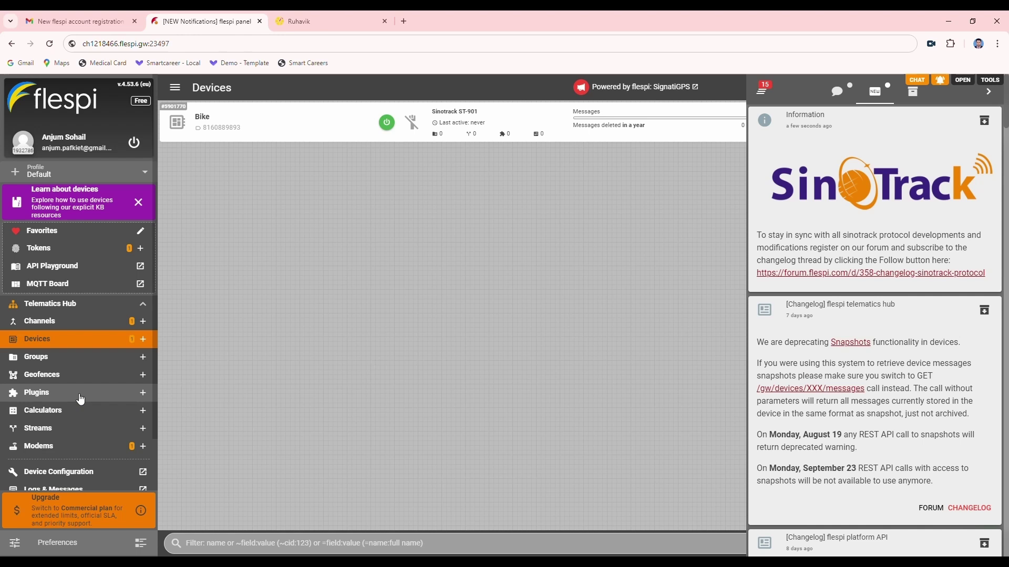
Start a new plugin from the Plugins list, dismissing the template suggestions
click(79, 393)
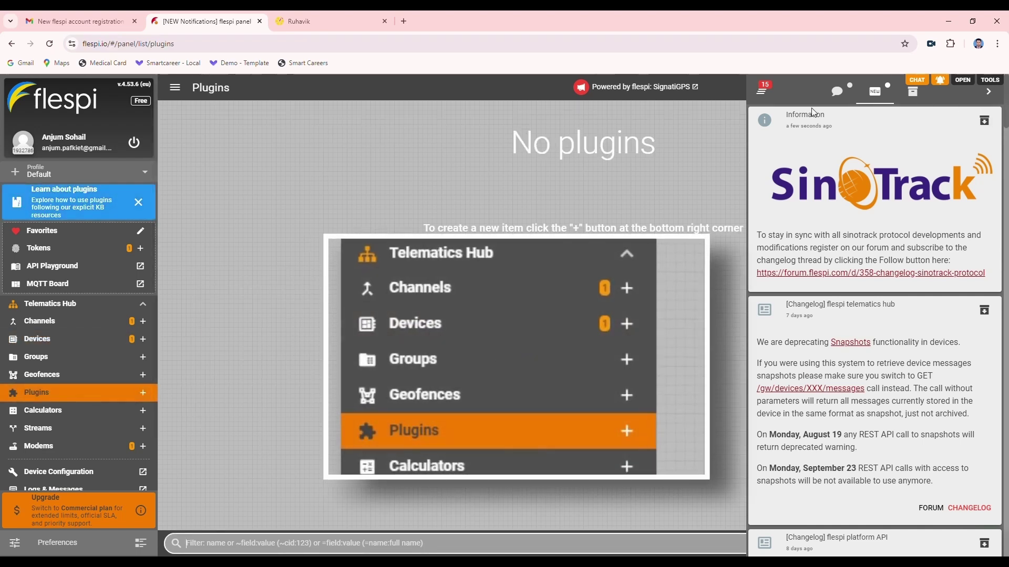
click(988, 92)
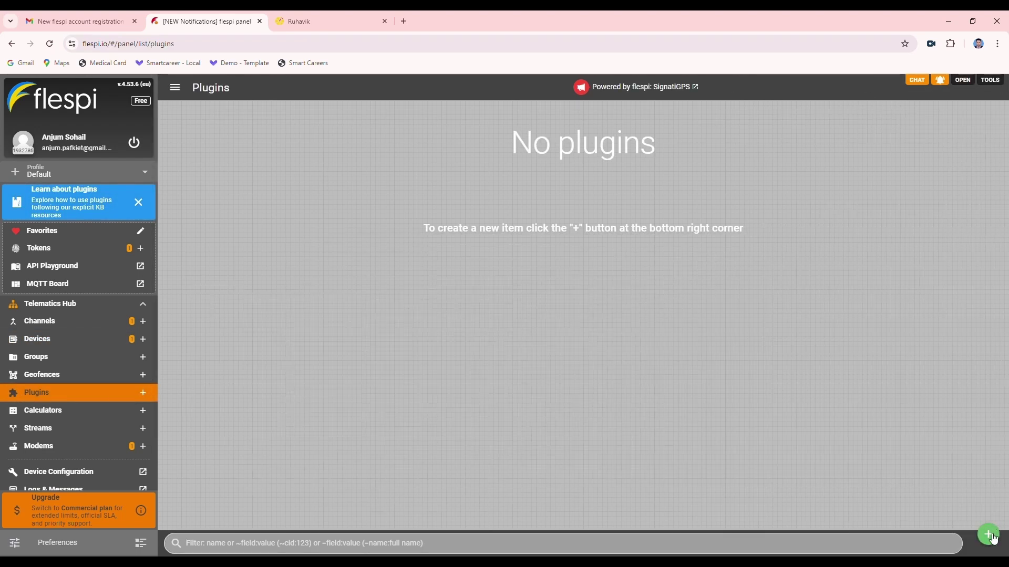
click(989, 536)
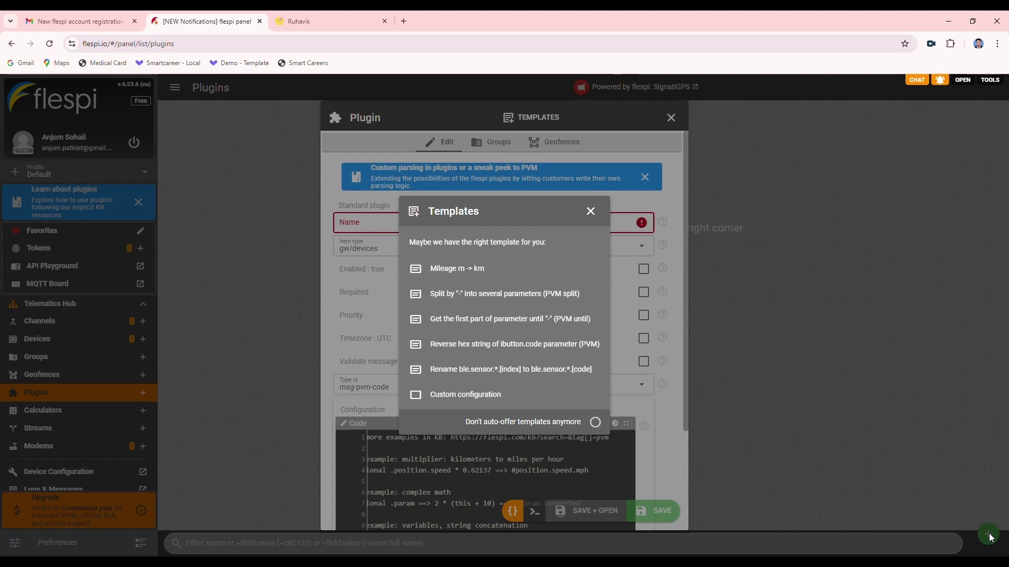
click(590, 211)
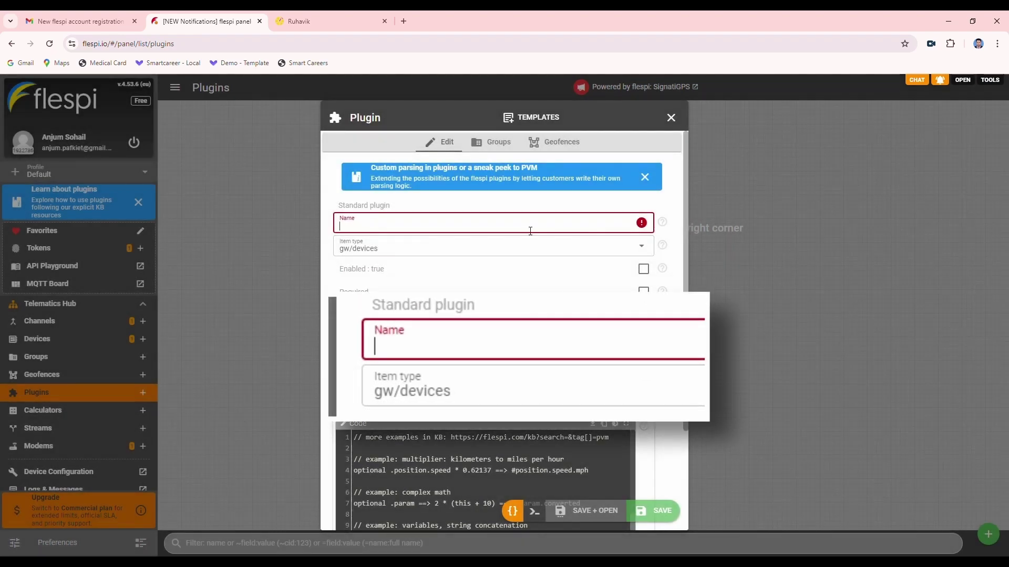
text(Fuel_level)
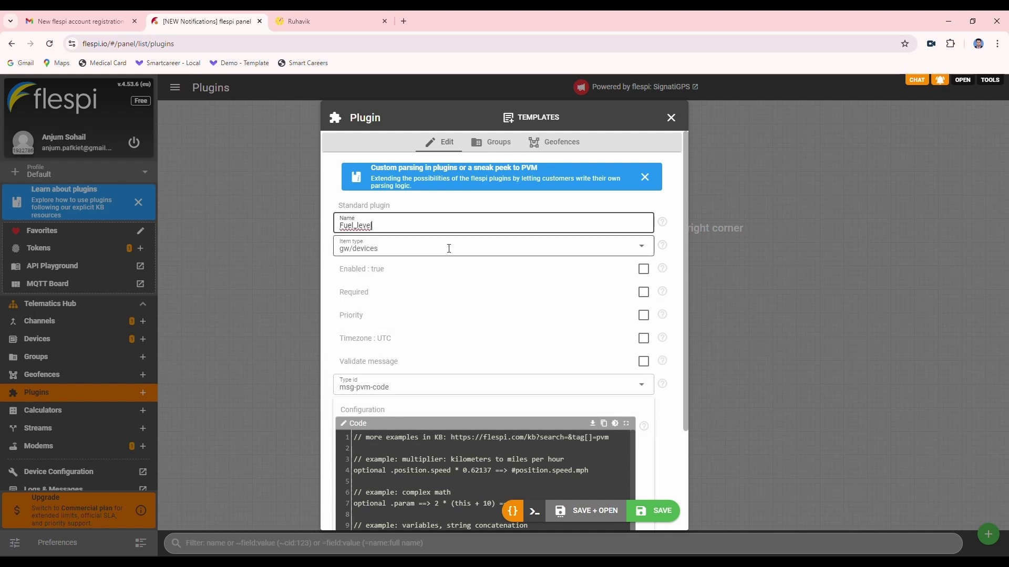
scroll(533, 315, down, 3)
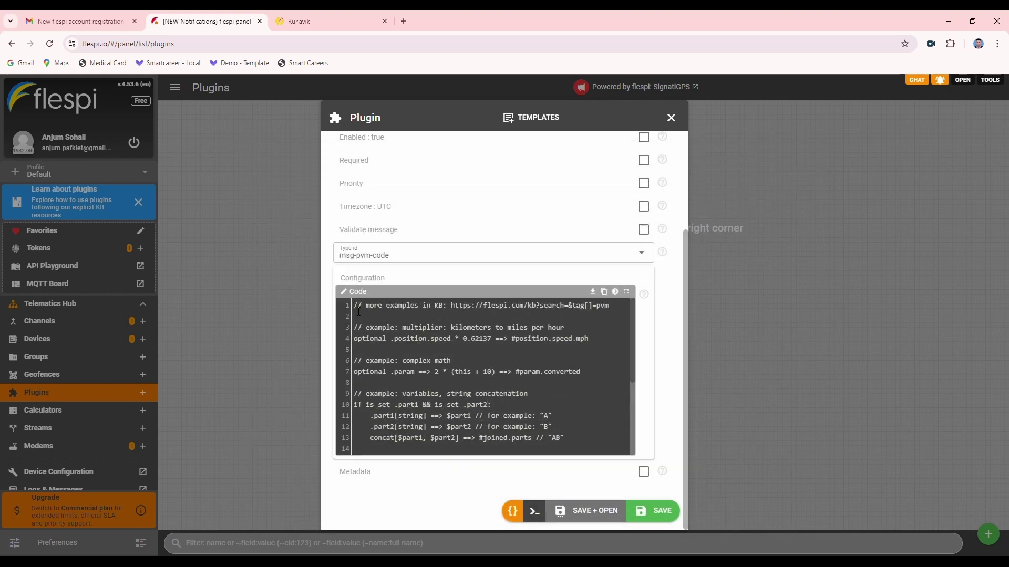
Replace the example code with the fuel_level code and save plugin 'Fuel_level'
key(ctrl+v)
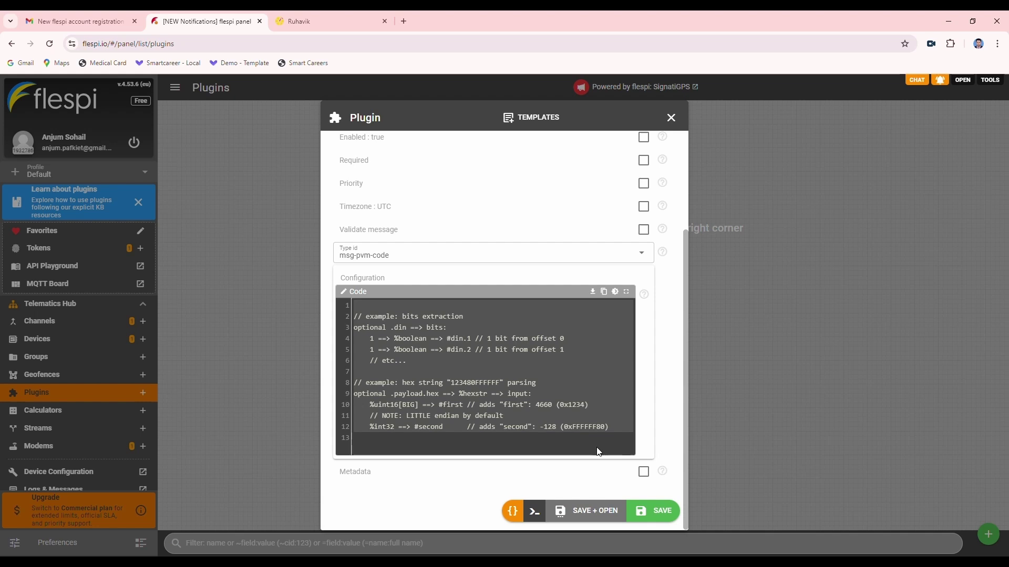
key(ctrl+a)
key(Delete)
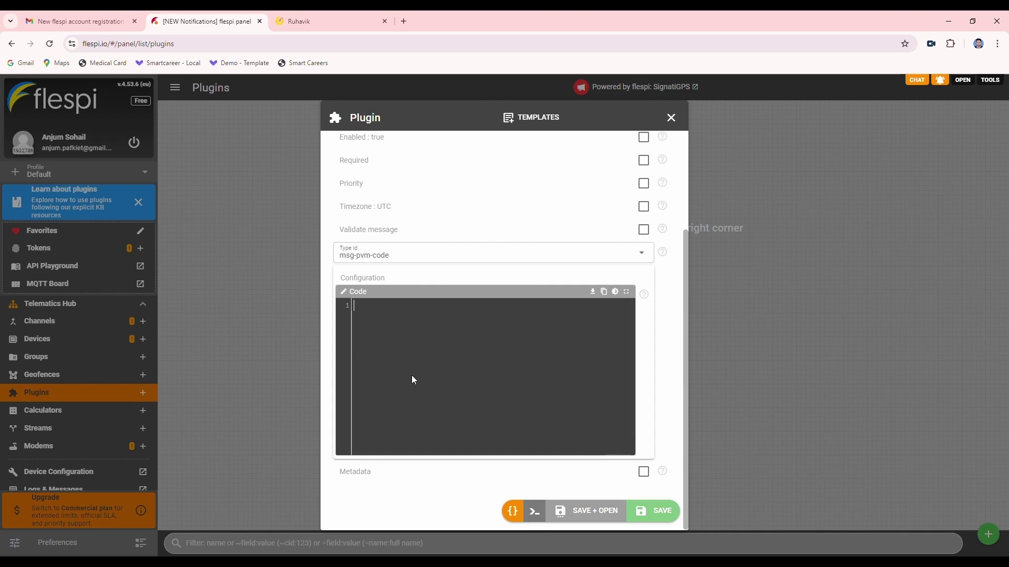
text(optional .ain.2 ==> this * (-14.29) + 107.18 ==> $fuel_level if $fuel_level < 0:     0 ==> $fuel_level if $fuel_level > 100:     100 ==> $fuel_level format["%.2f%%", $fuel_level] ==> #Fuel_Level)
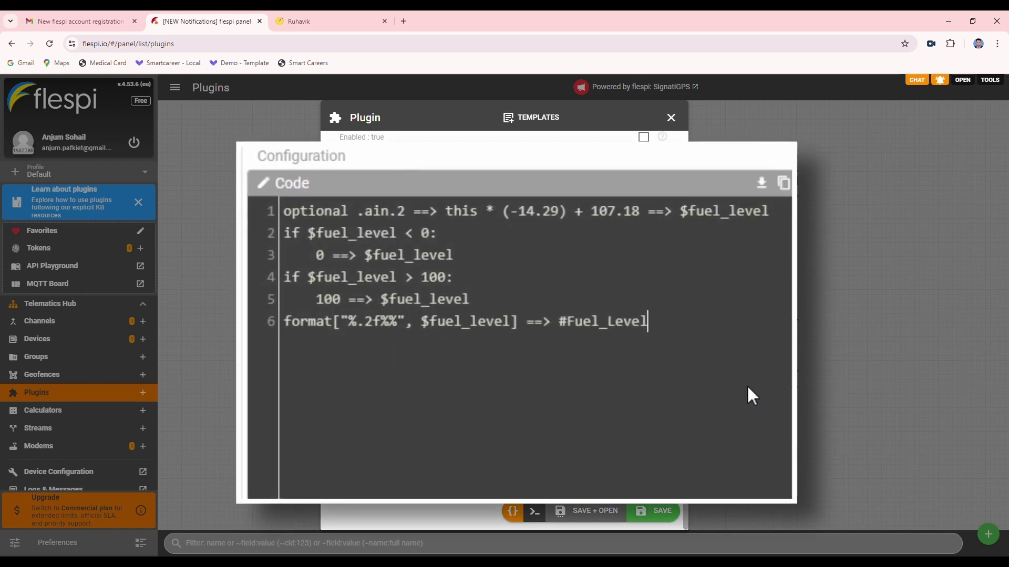
drag(662, 331, 278, 201)
click(497, 406)
click(653, 511)
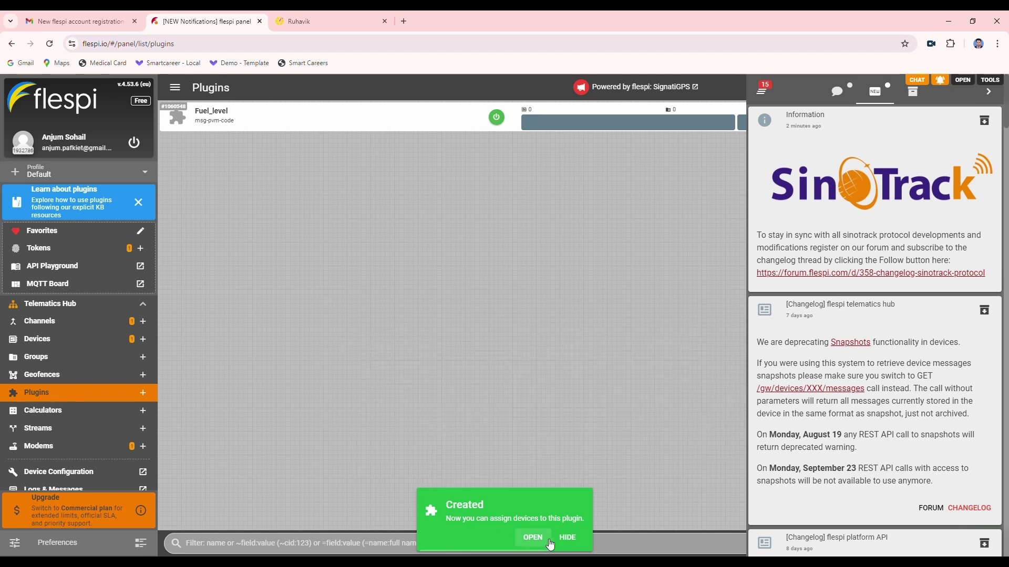
Add Bike under the Fuel_level plugin's DEVICES tab, then close the plugin details
click(533, 538)
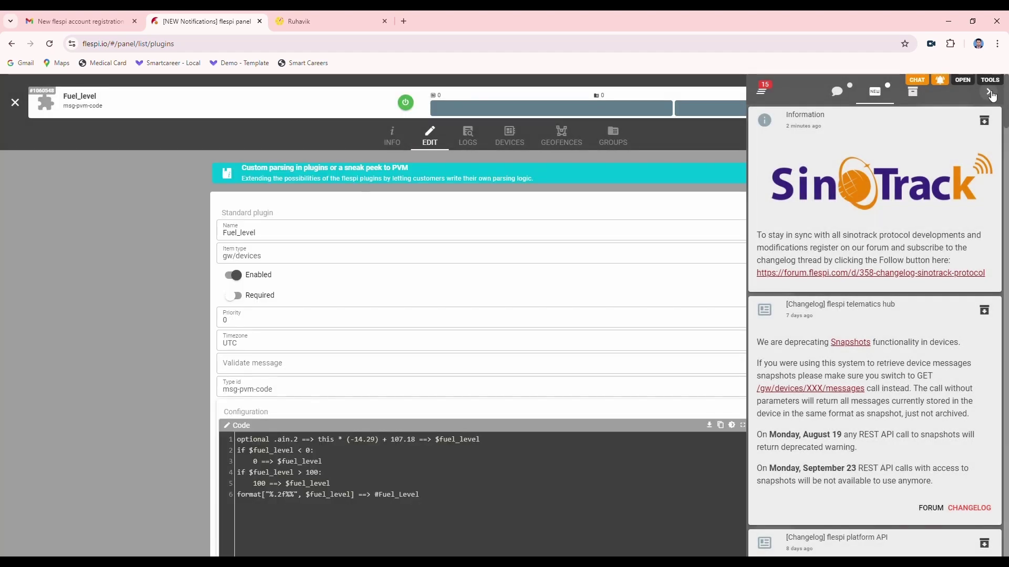
click(991, 94)
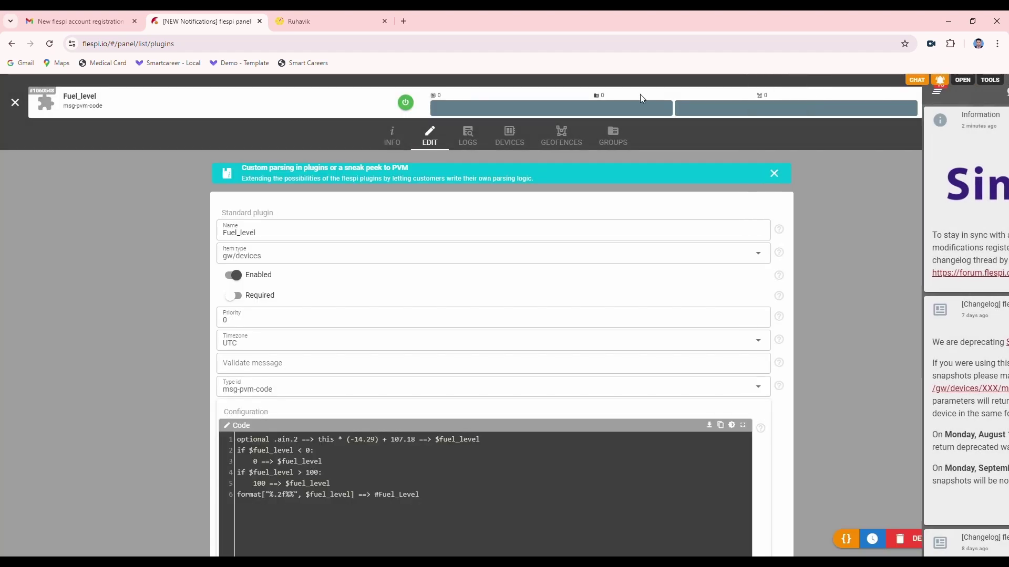
scroll(509, 356, down, 4)
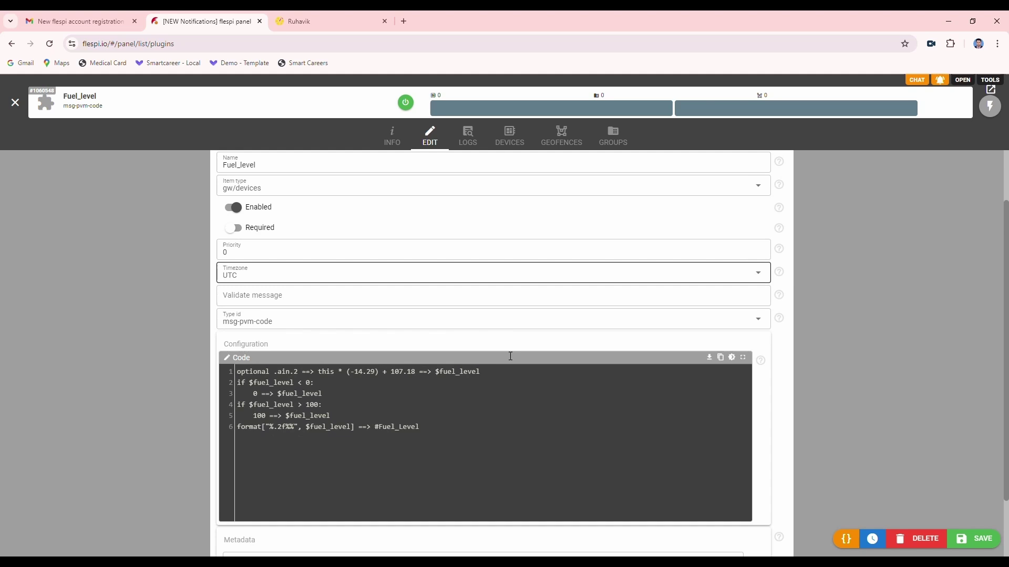
scroll(513, 315, up, 4)
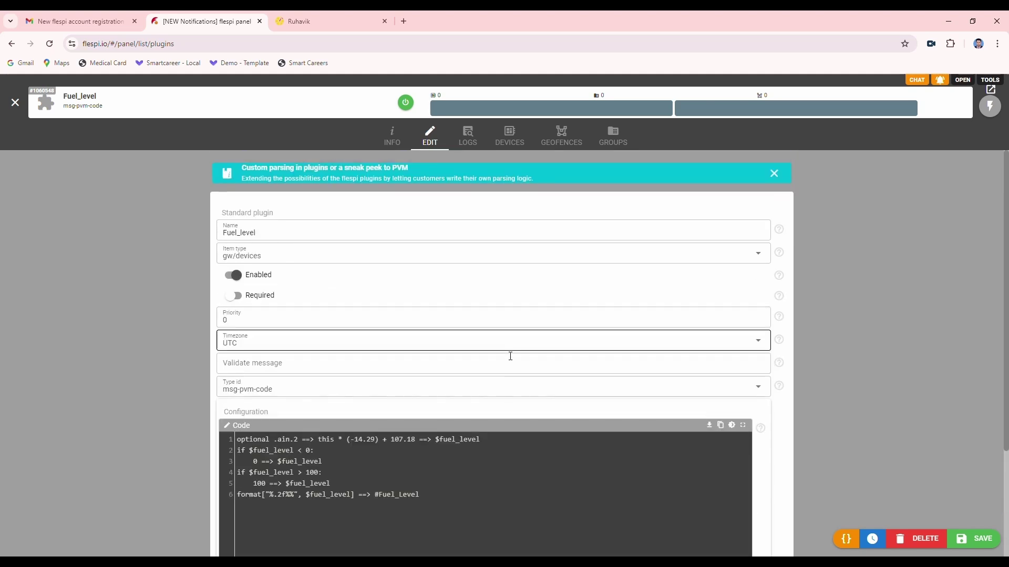
click(509, 135)
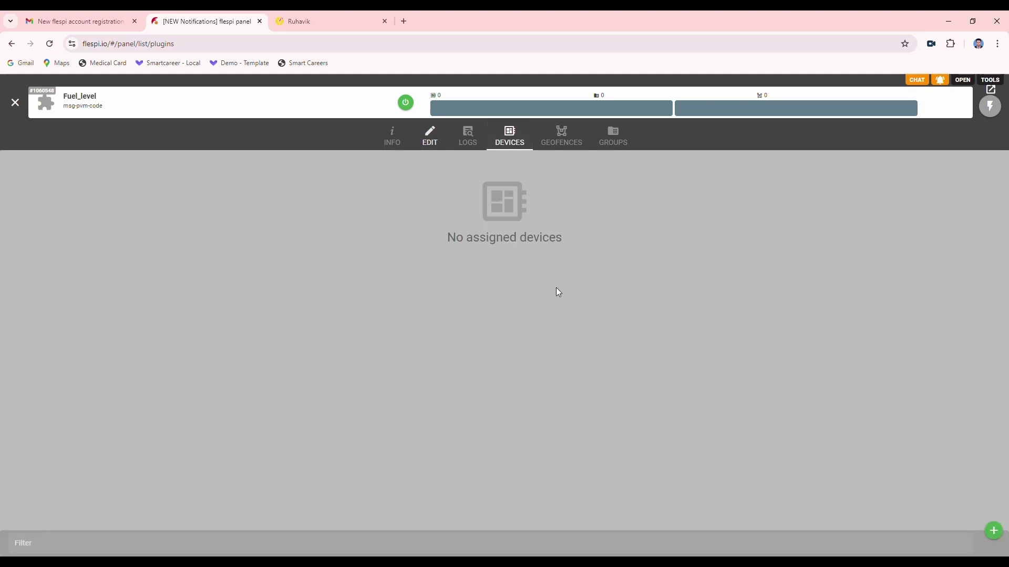
click(993, 531)
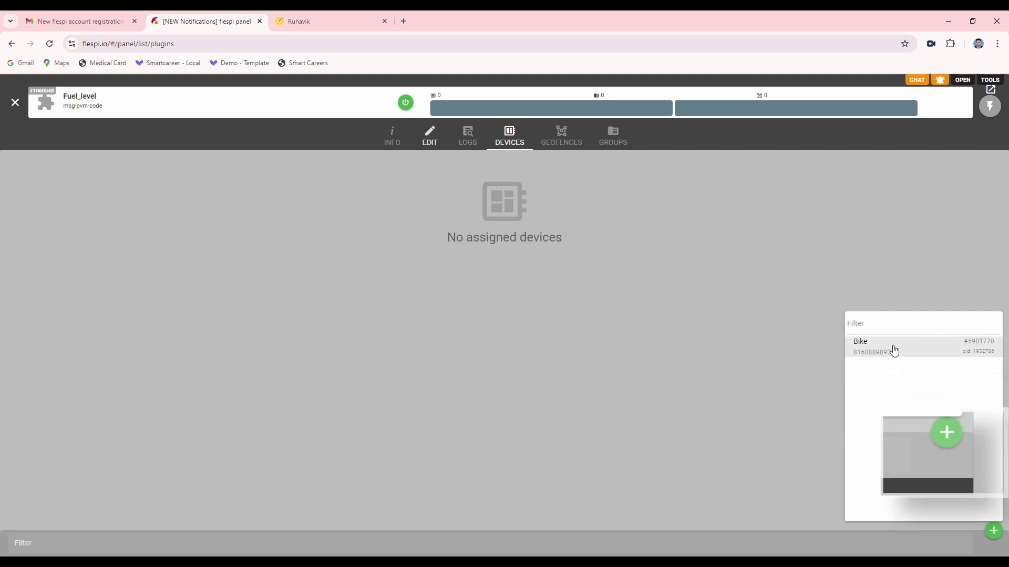
click(895, 350)
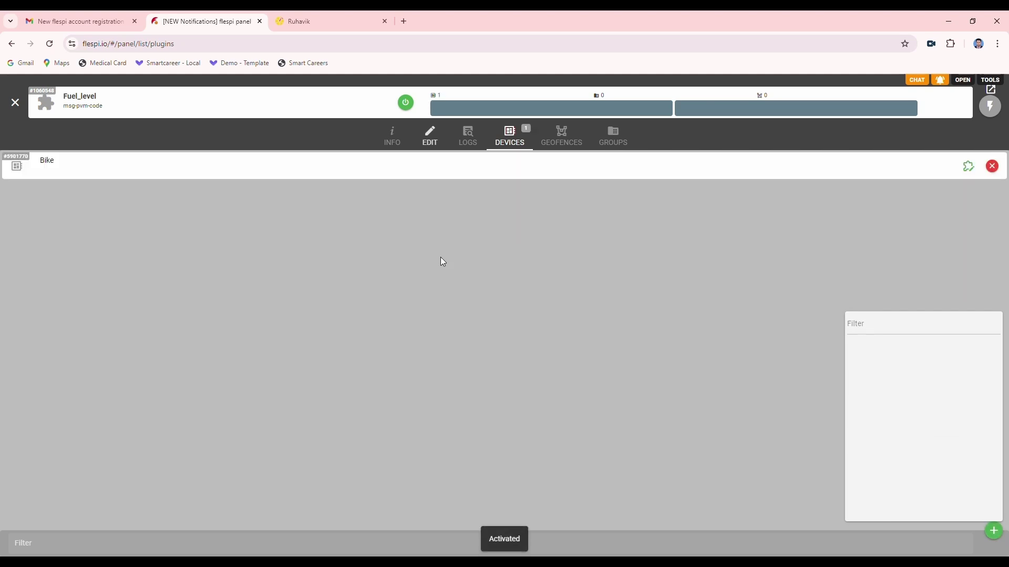
click(12, 103)
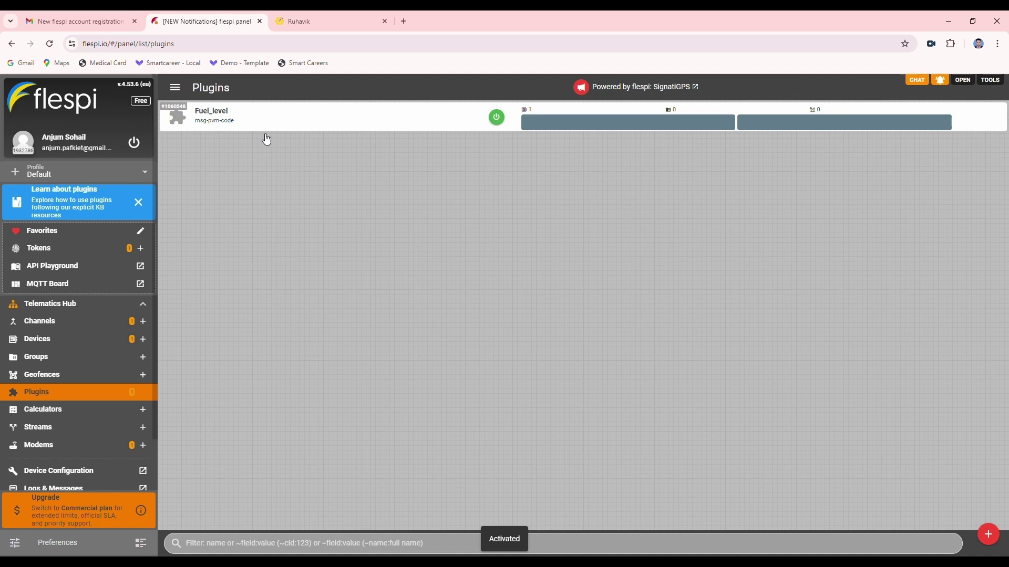
Create a stream named 'Ruhavik' using the ruhavik protocol
click(37, 339)
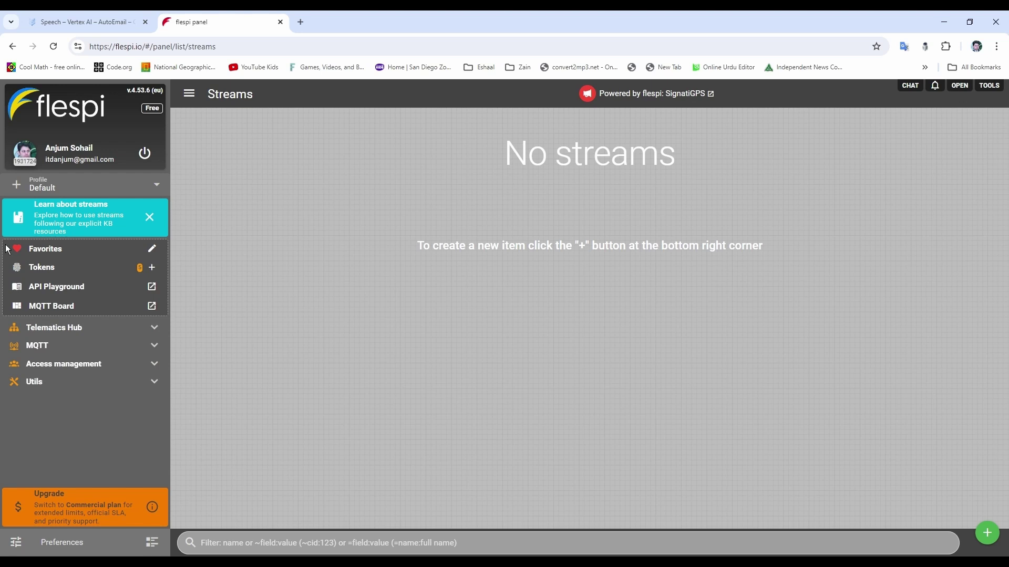
click(54, 328)
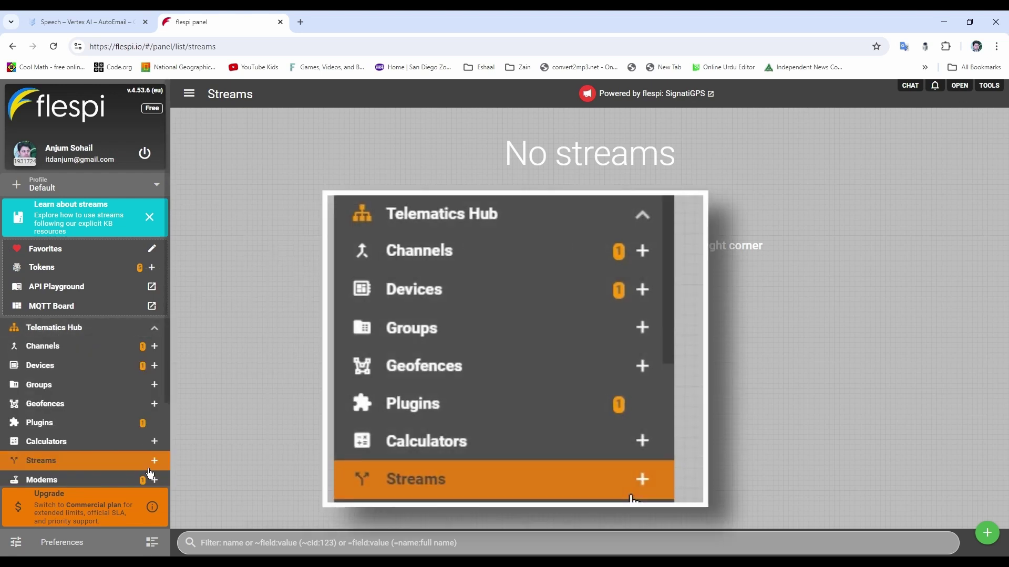
click(155, 461)
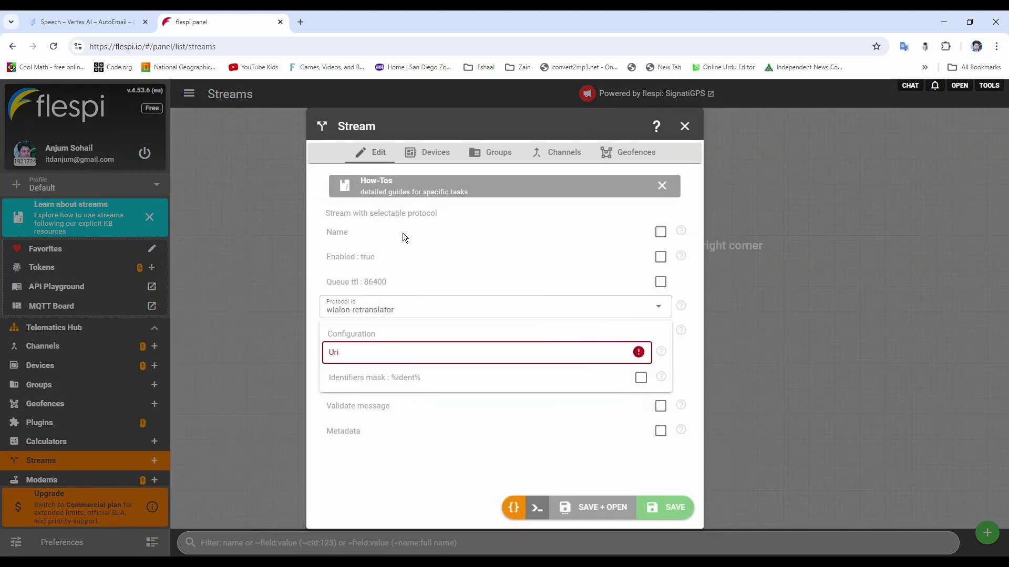
click(402, 233)
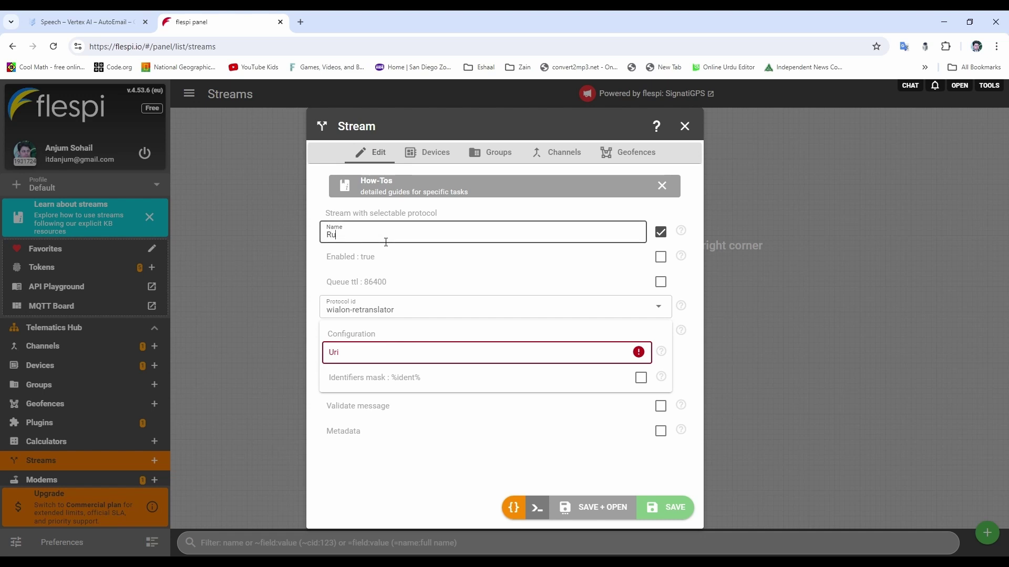
text(havik)
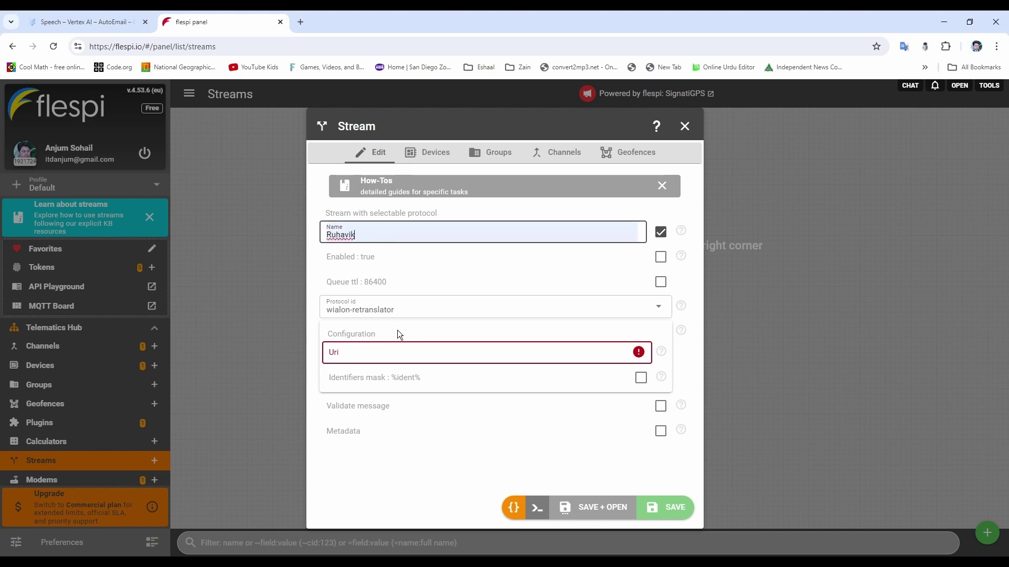
click(658, 308)
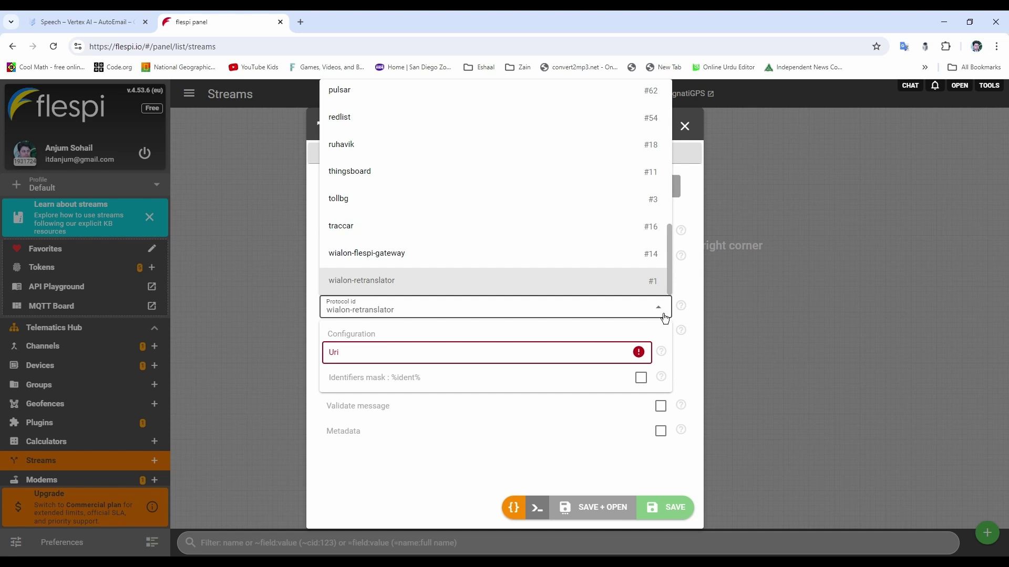
click(425, 144)
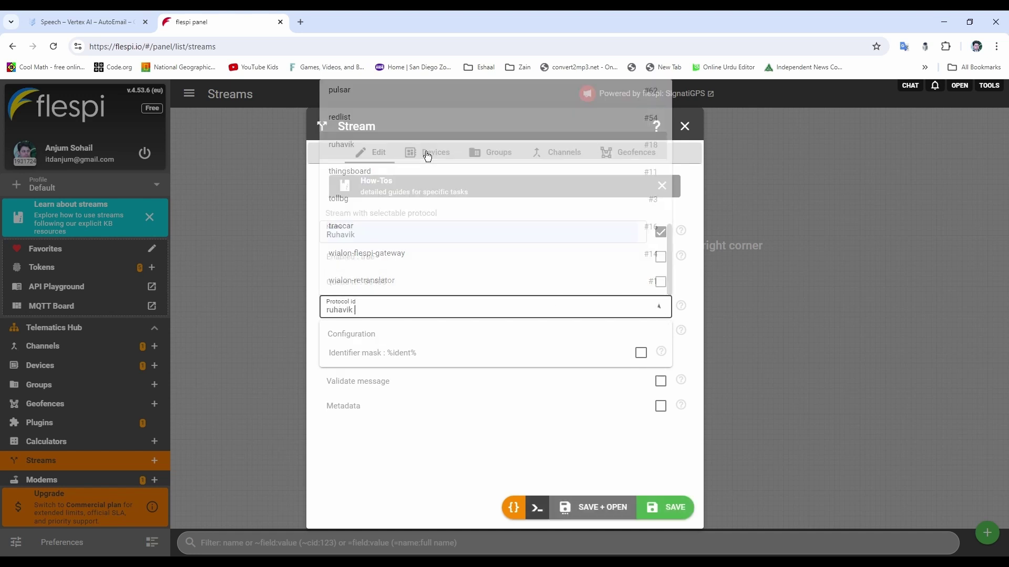
click(672, 511)
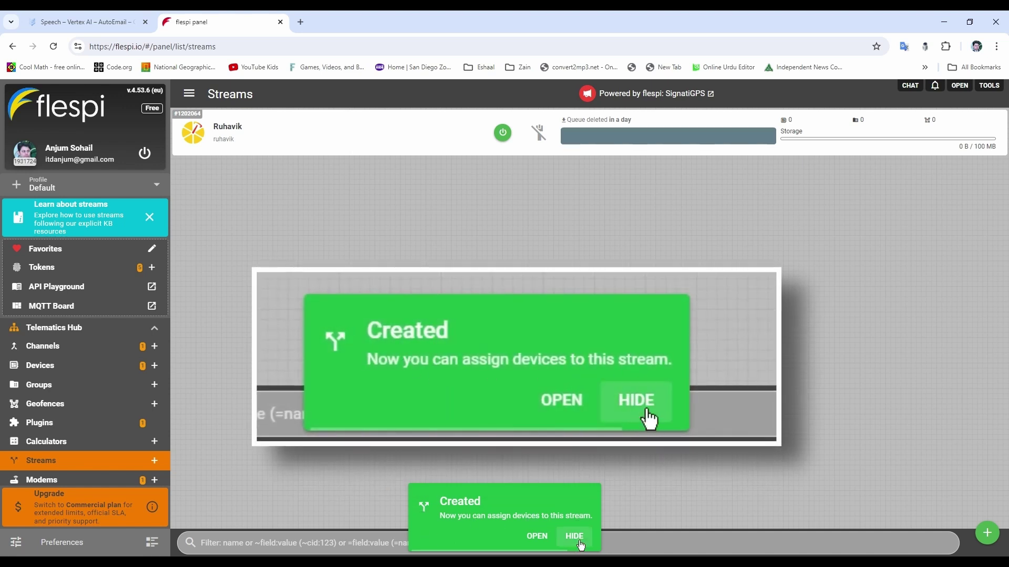
Assign the APU319 device to the Ruhavik stream
click(537, 543)
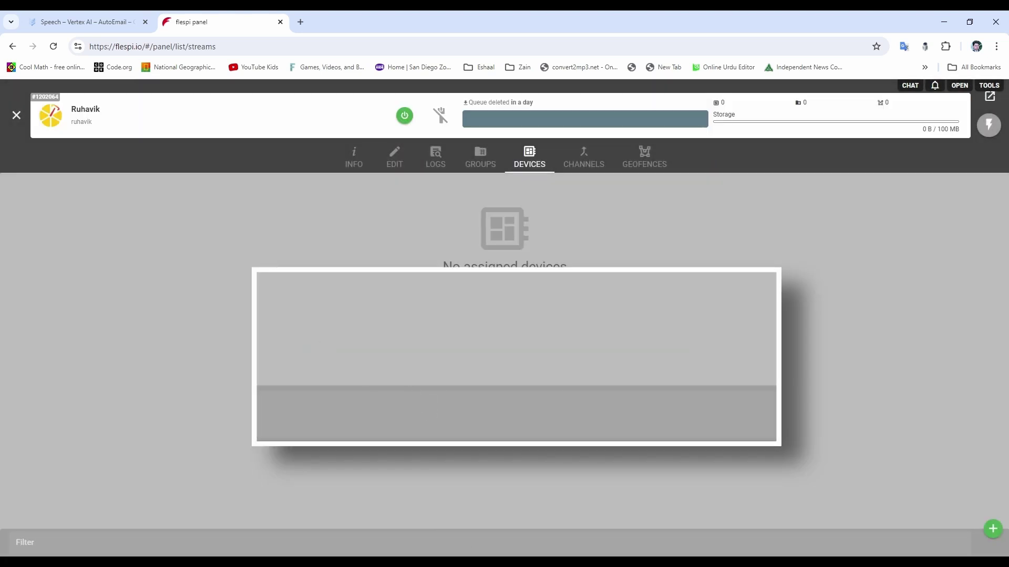
click(993, 530)
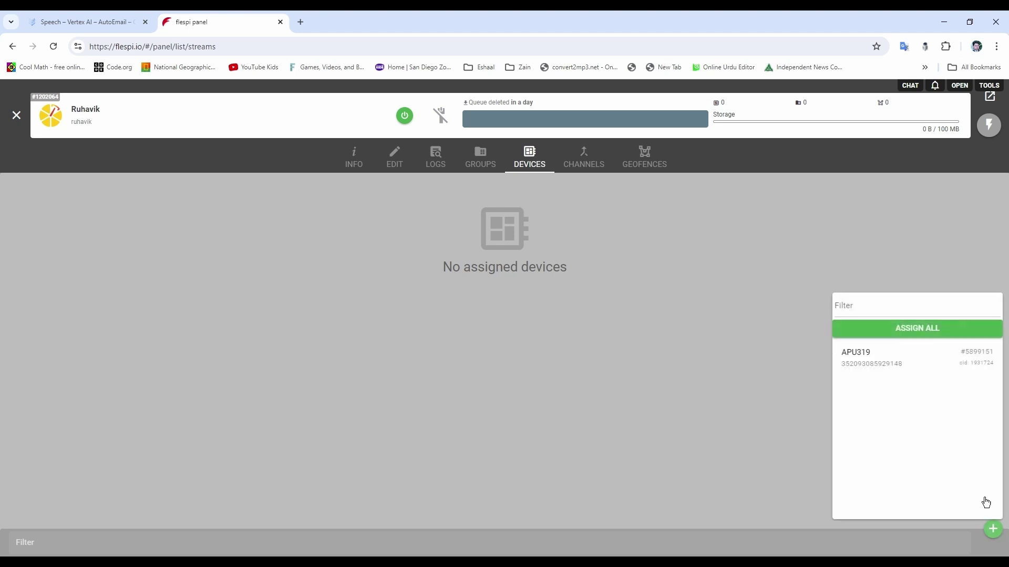
click(873, 363)
click(79, 21)
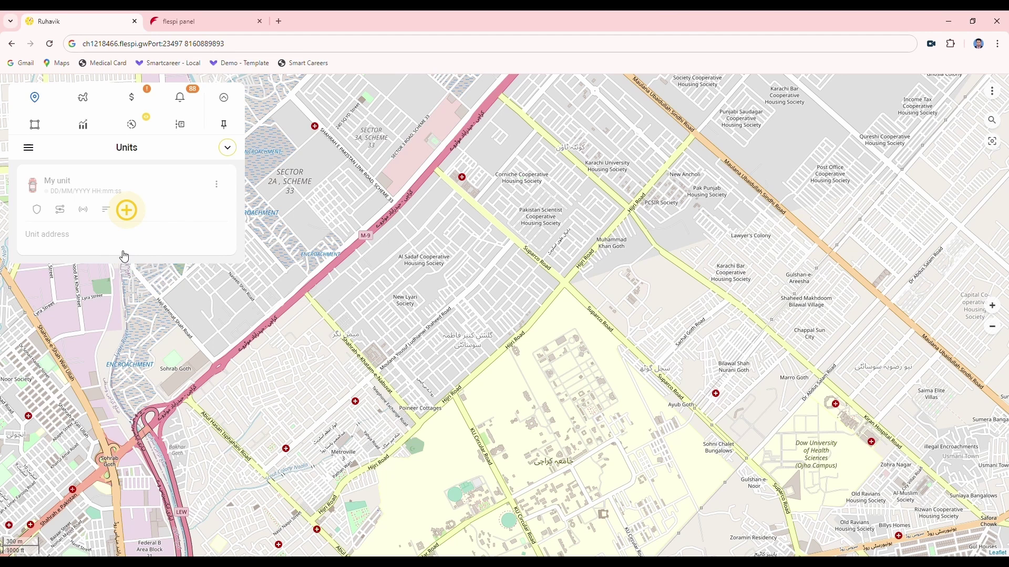
Start a new Ruhavik unit with Flespi Gateway as its device type
click(126, 209)
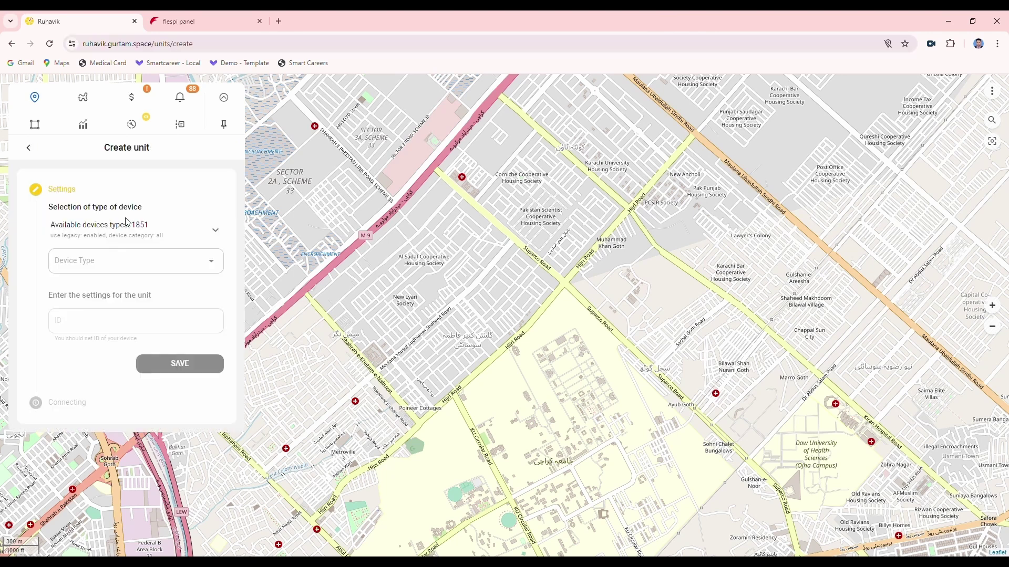
click(123, 260)
text(l)
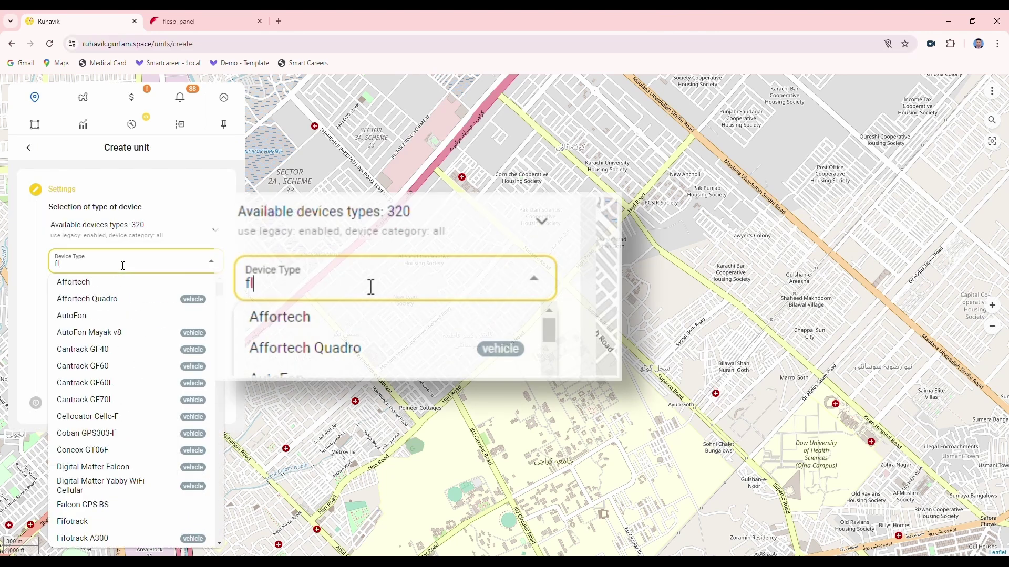
text(espi)
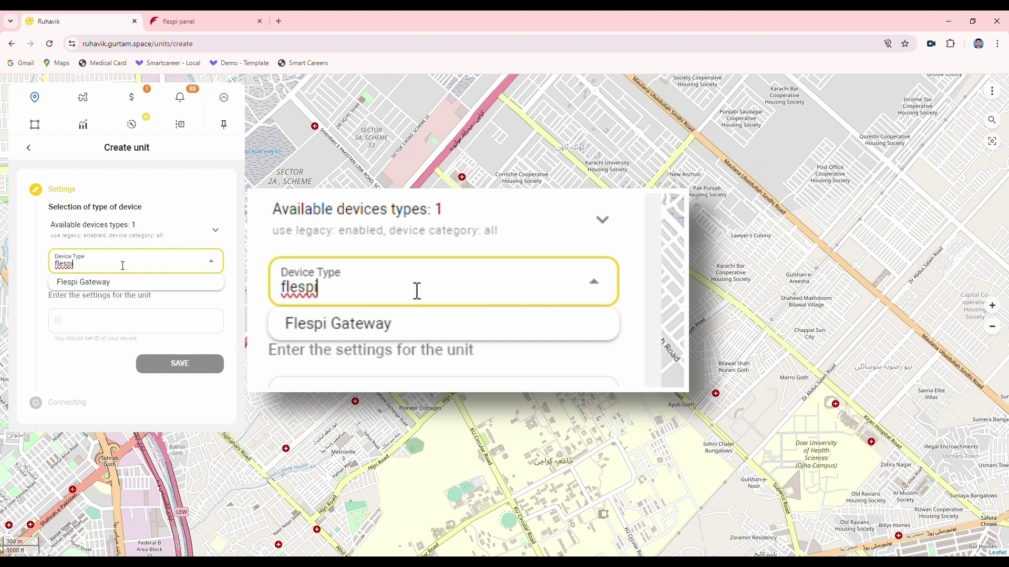
click(114, 283)
click(206, 43)
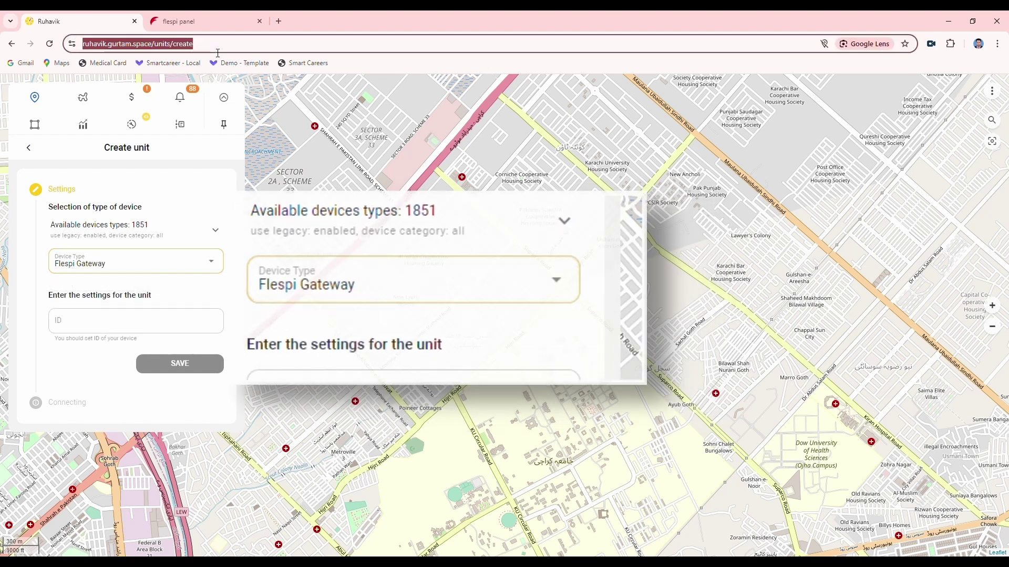
key(ctrl+v)
click(100, 321)
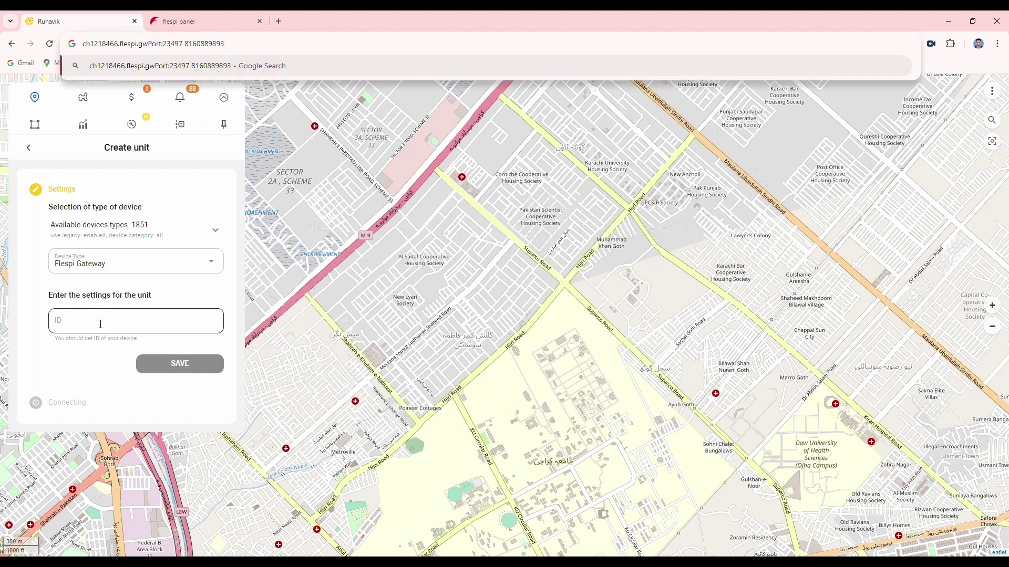
text(81)
text(60889893)
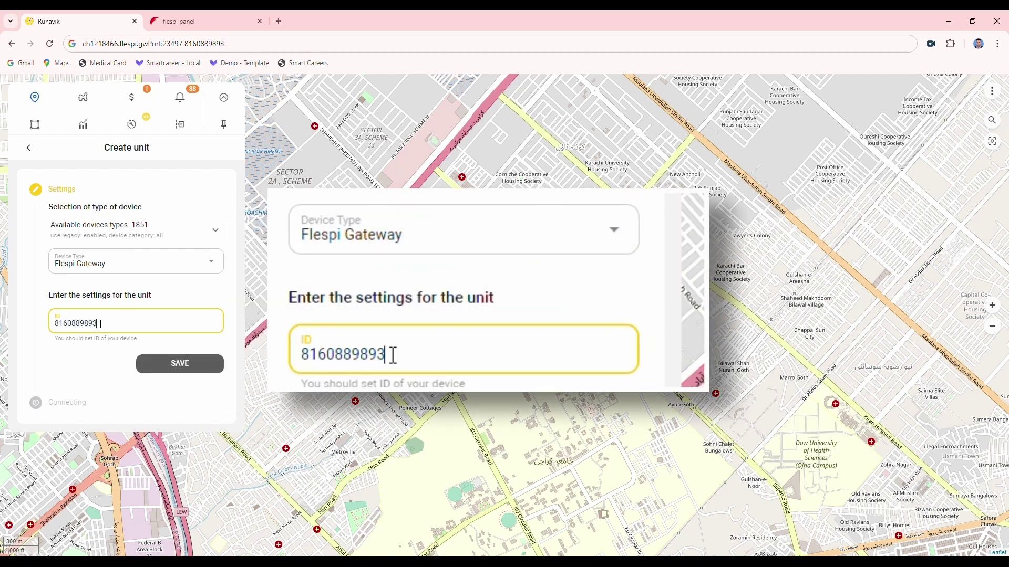
click(162, 369)
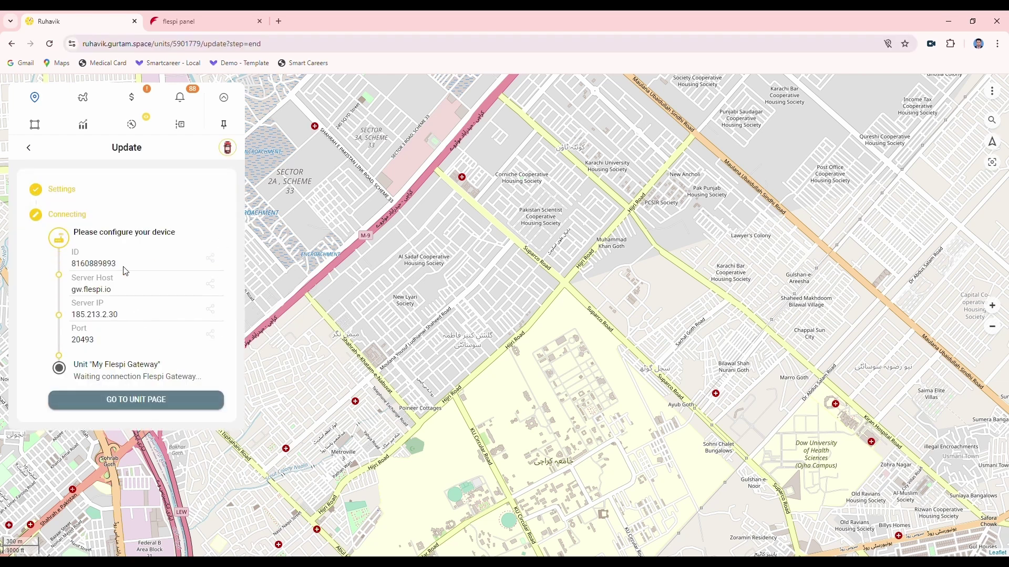
click(148, 400)
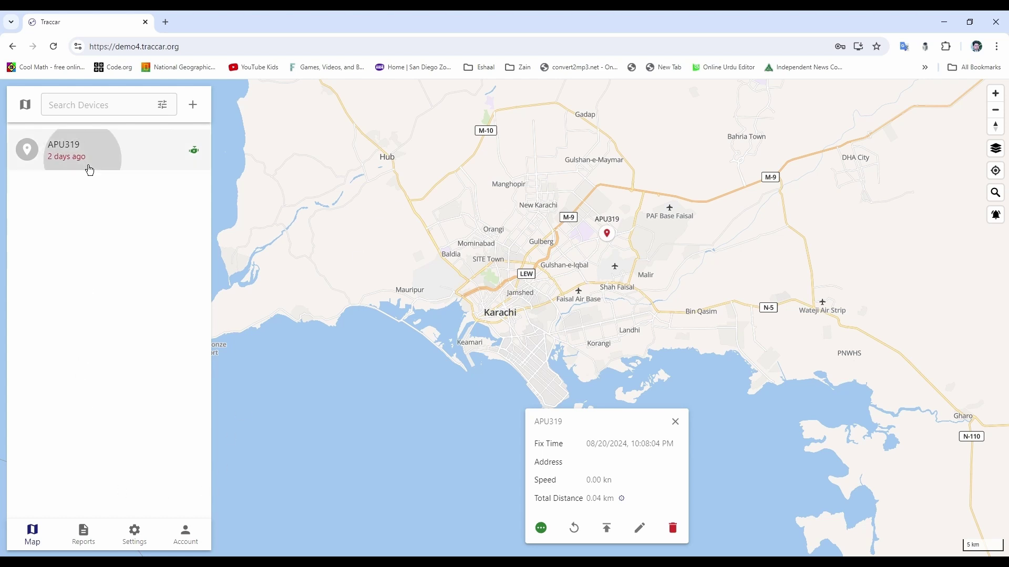
Browse Traccar's Preferences, Account, Devices and Geofences settings, ending on Computed Attributes
click(134, 535)
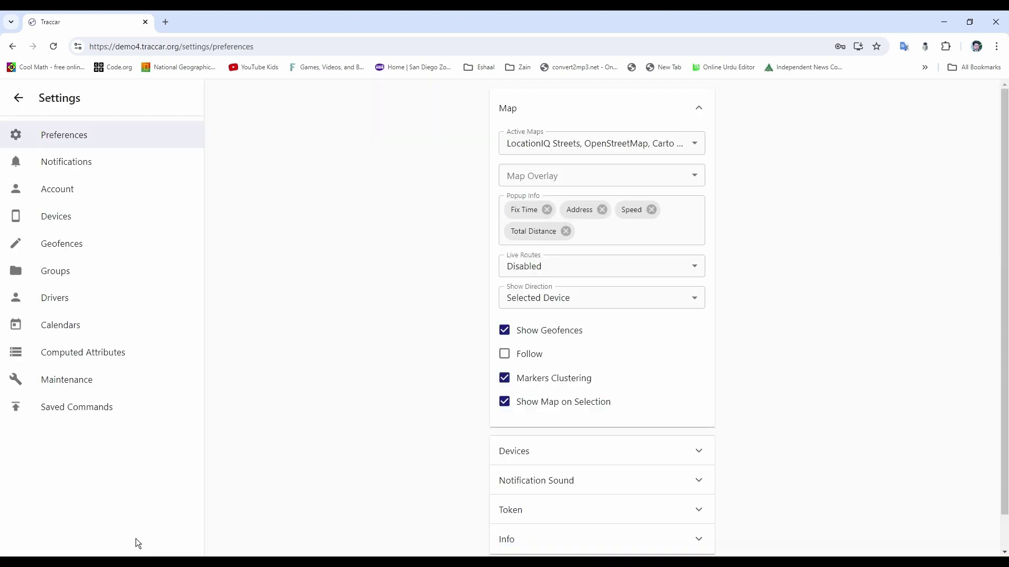
click(94, 163)
click(89, 191)
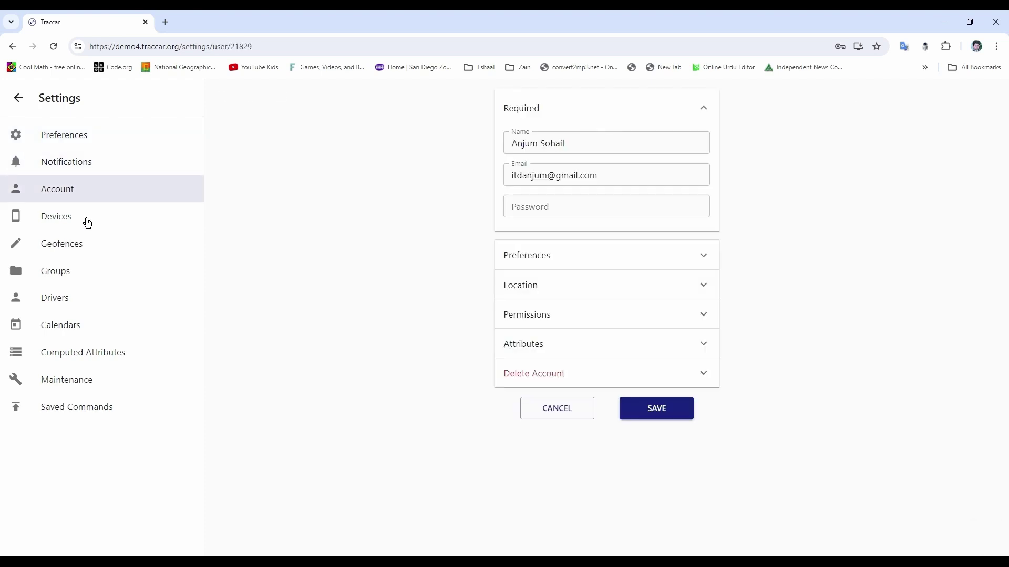
click(84, 218)
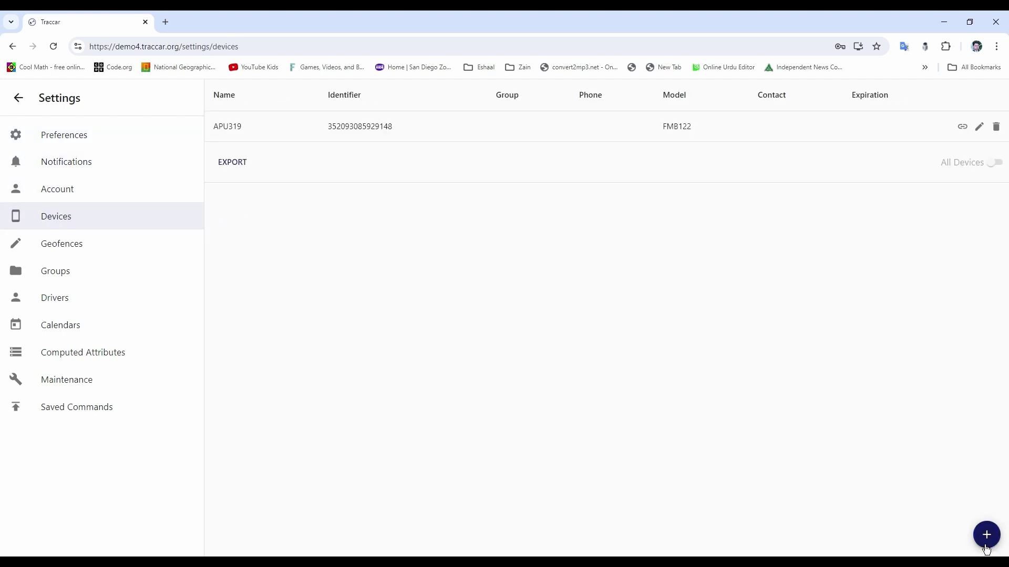
click(61, 244)
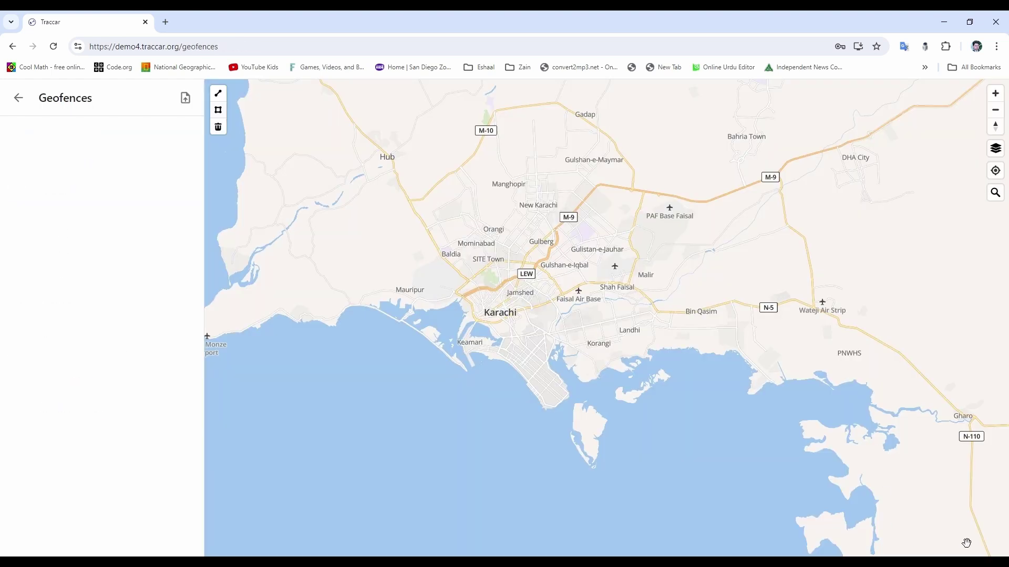
key(alt+Left)
click(83, 353)
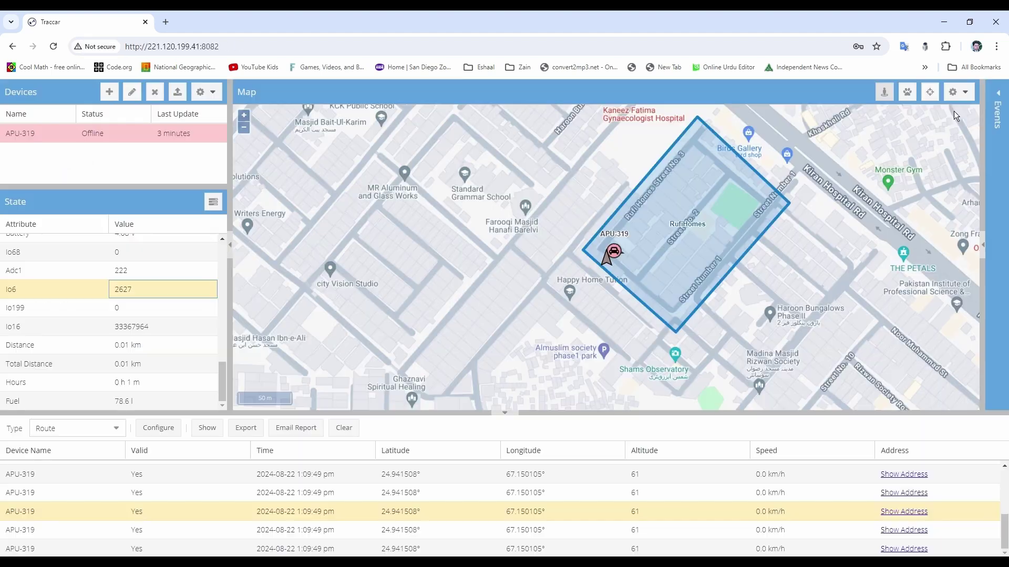
Open the Fuel computed attribute for editing from the gear menu
click(958, 92)
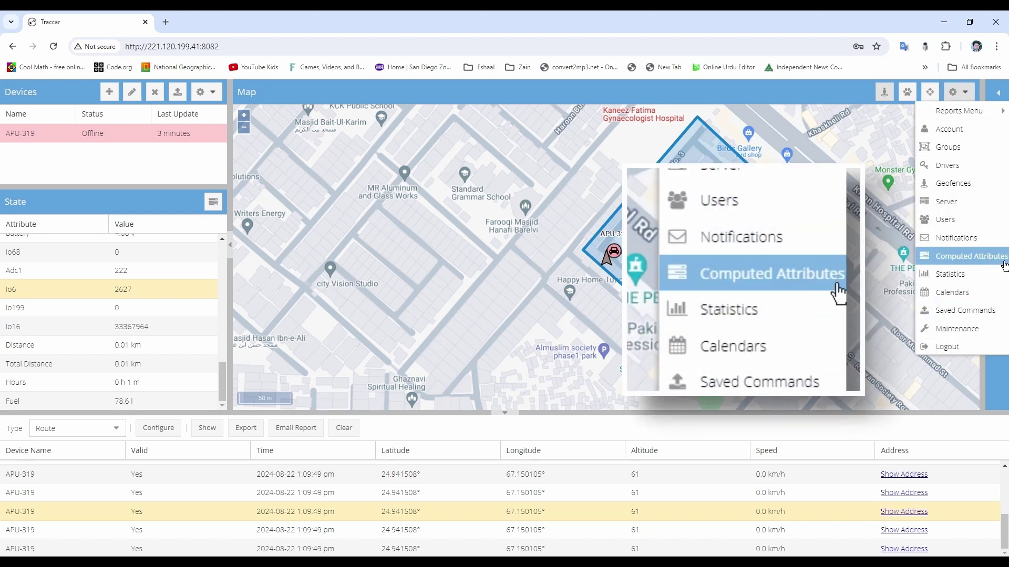
click(965, 257)
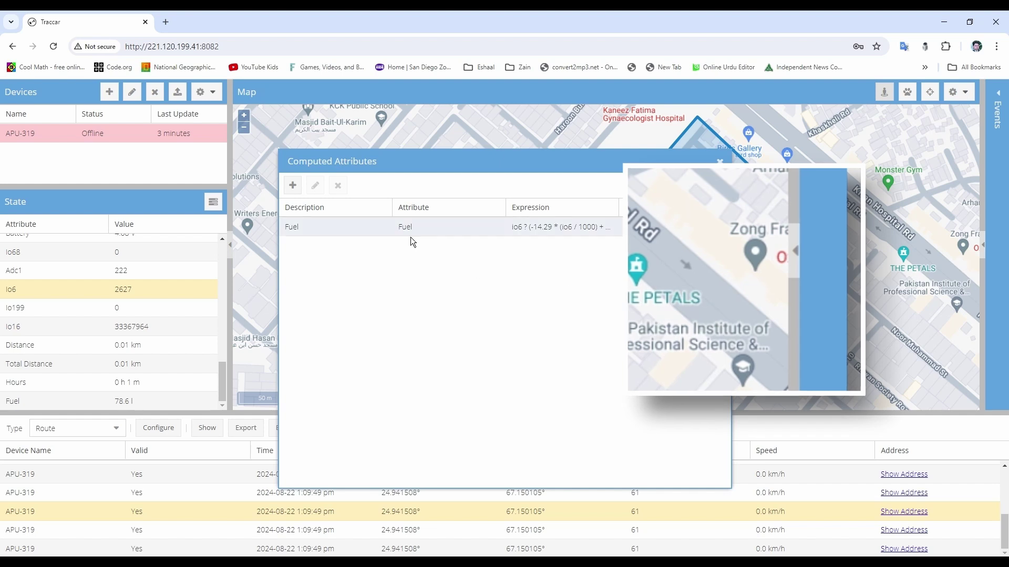
click(391, 227)
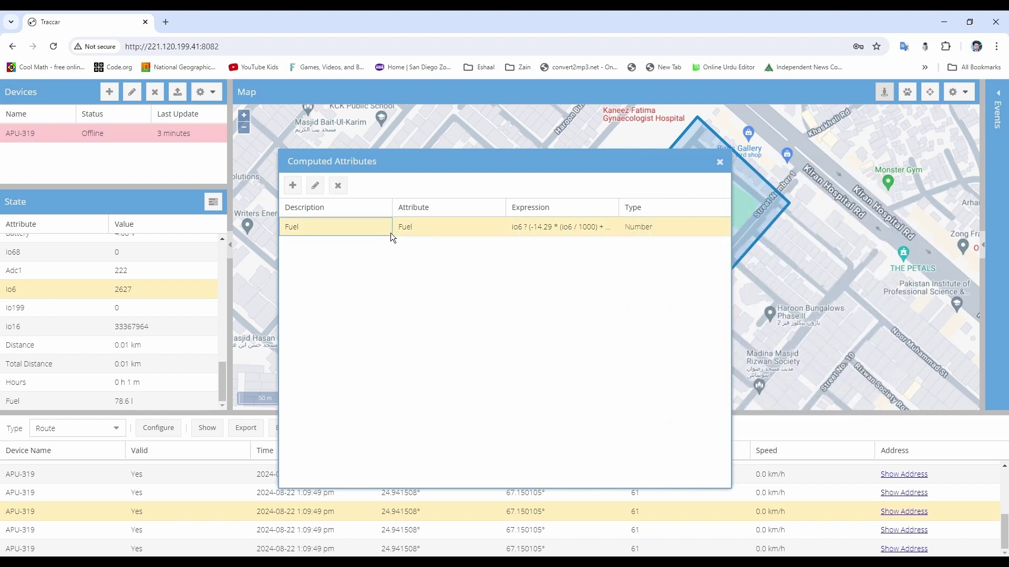
click(315, 187)
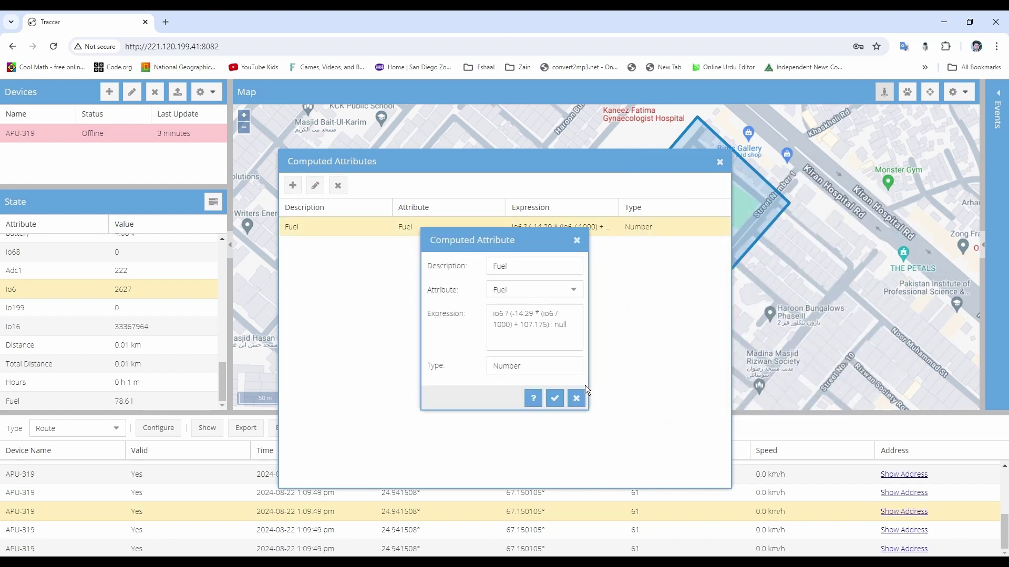
Inspect both io6 references in the Fuel expression, then cancel without saving
drag(493, 313, 573, 344)
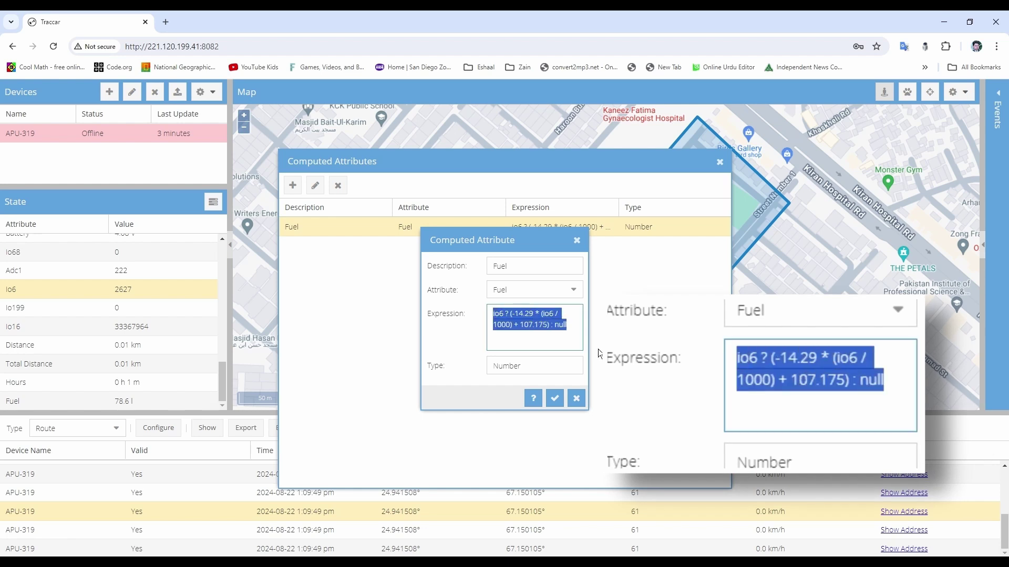
click(573, 343)
double_click(498, 314)
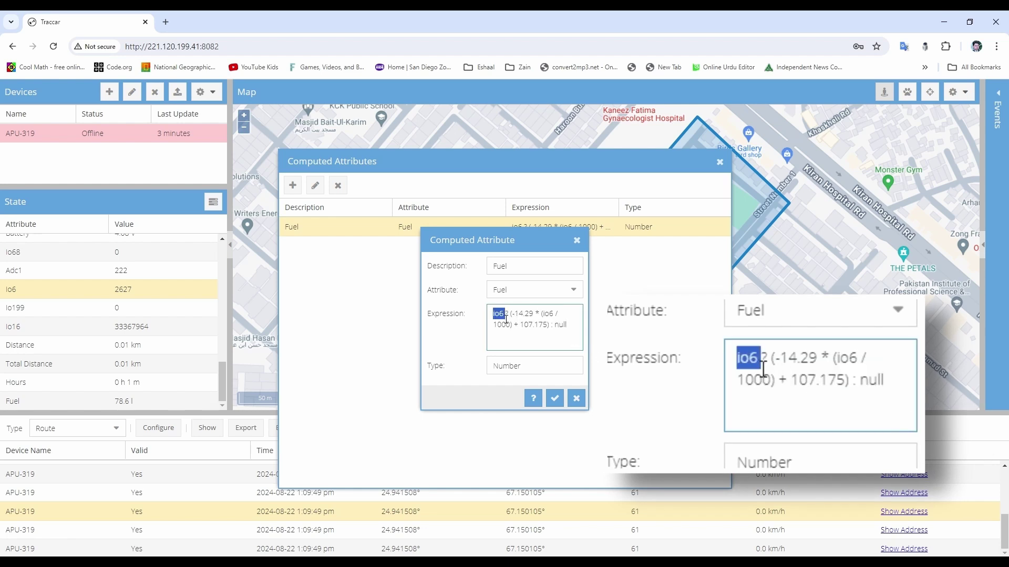
click(502, 316)
double_click(547, 314)
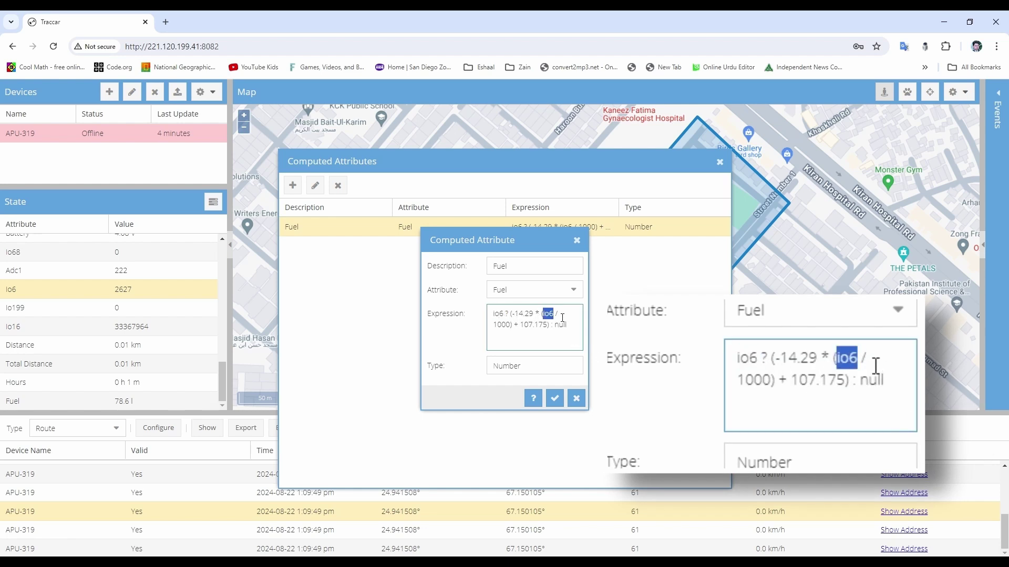
click(557, 315)
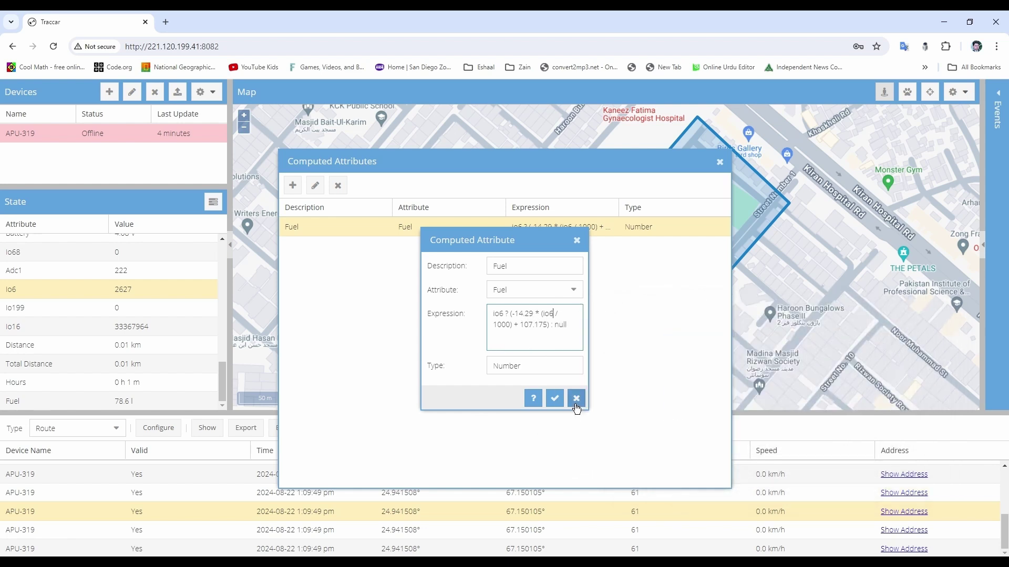
click(555, 398)
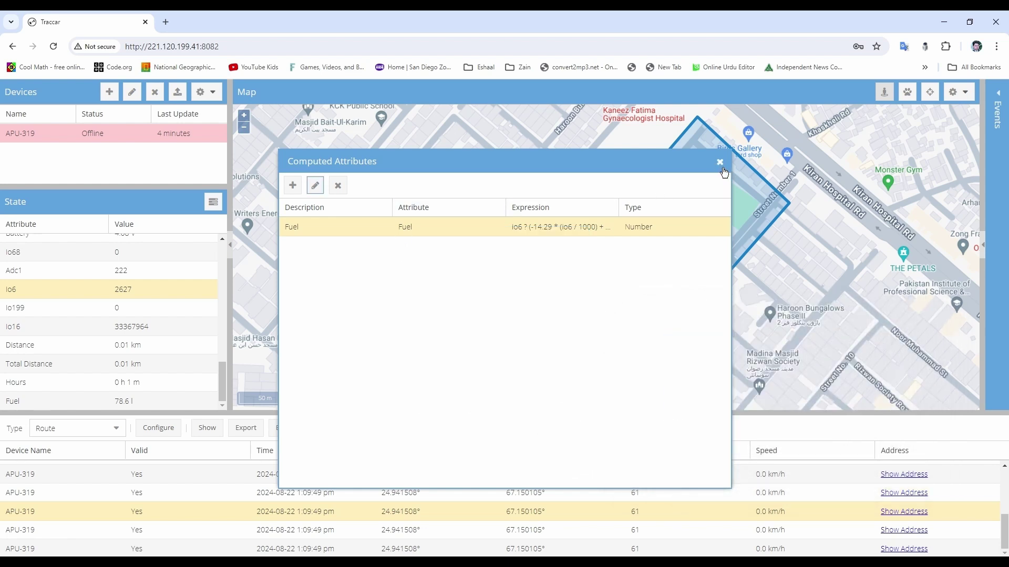
Tick the Fuel computed attribute for device APU-319 and close the dialog
click(720, 162)
click(22, 135)
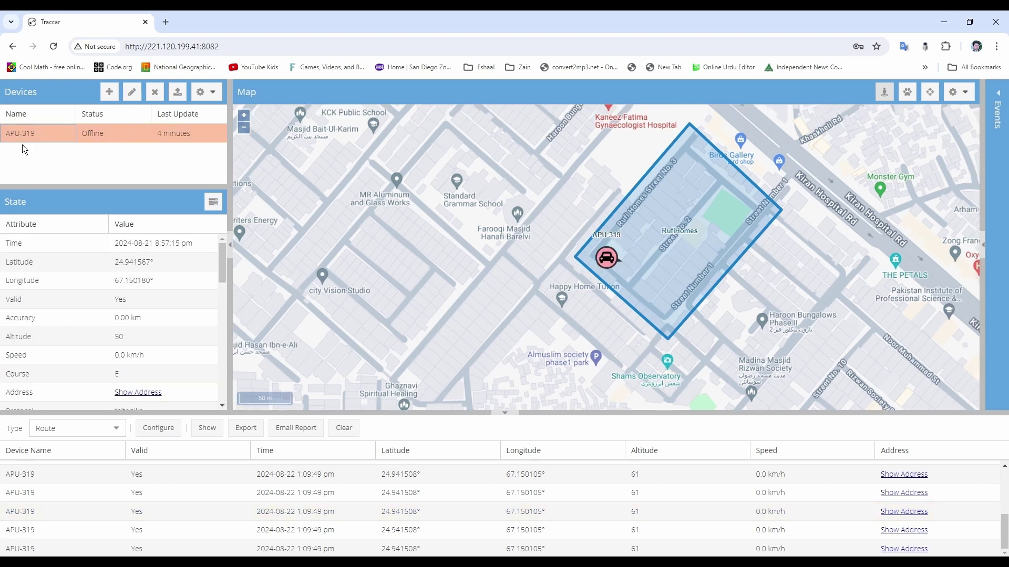
click(205, 91)
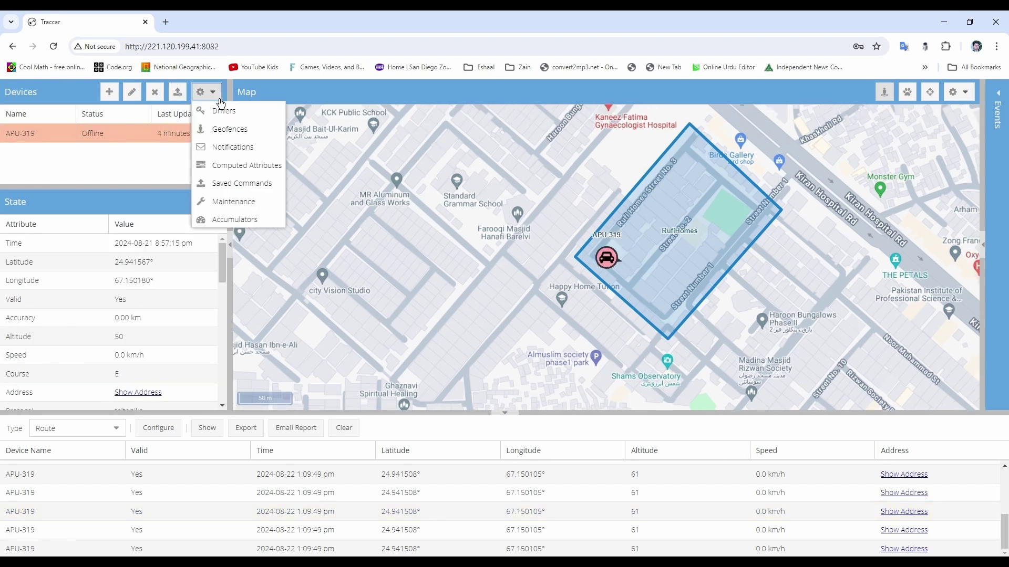
click(246, 164)
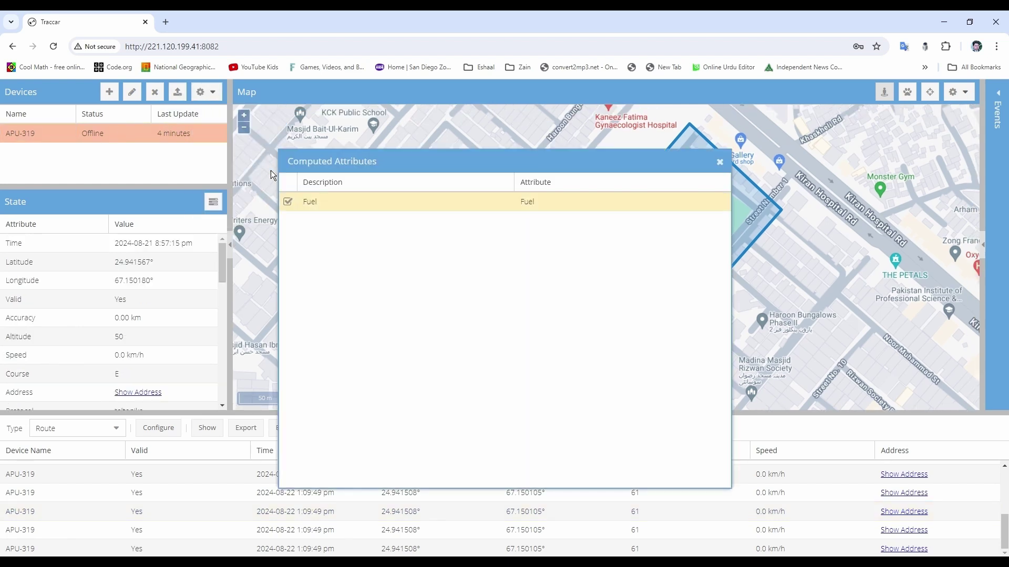
click(399, 204)
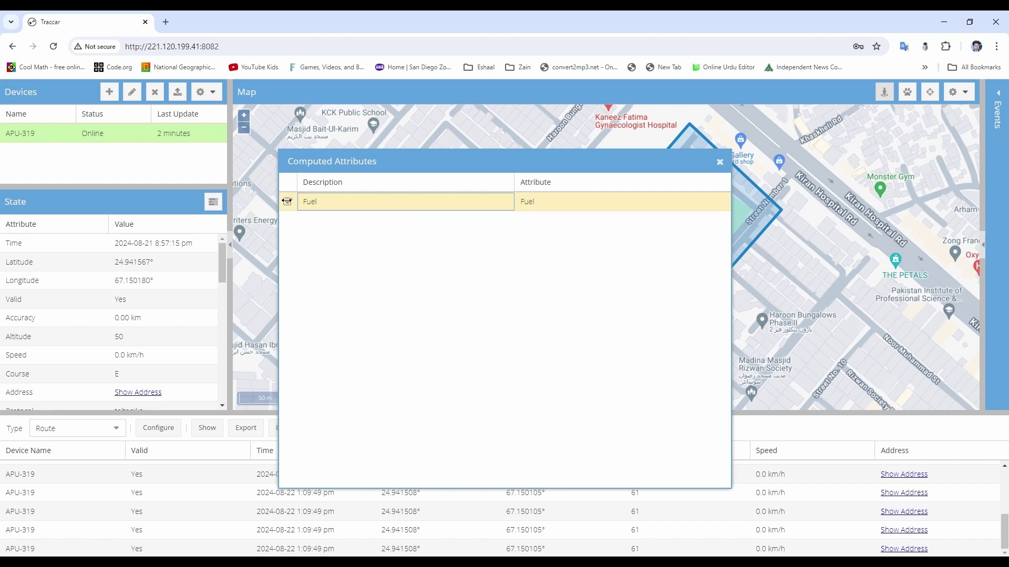
click(288, 201)
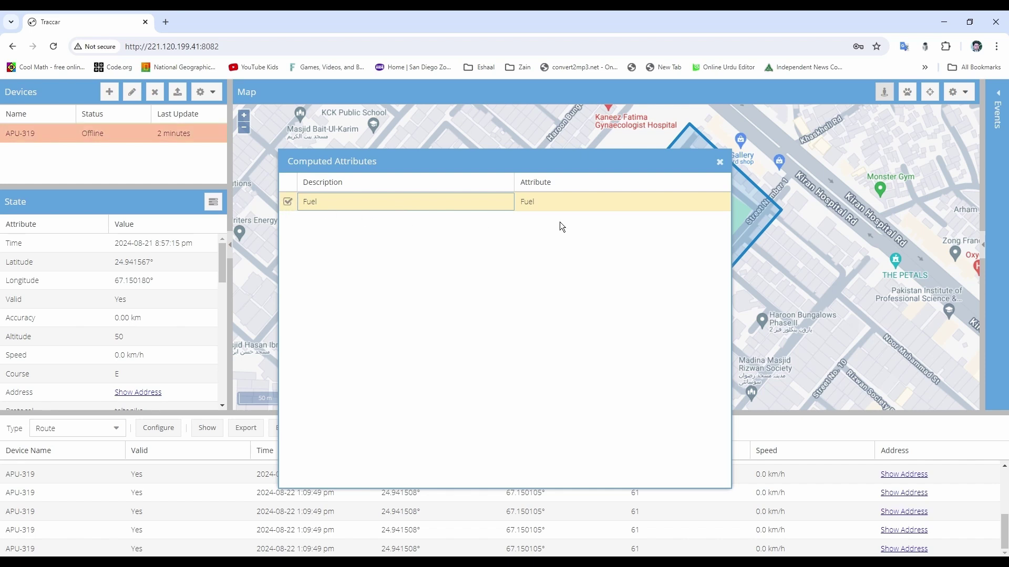
click(720, 161)
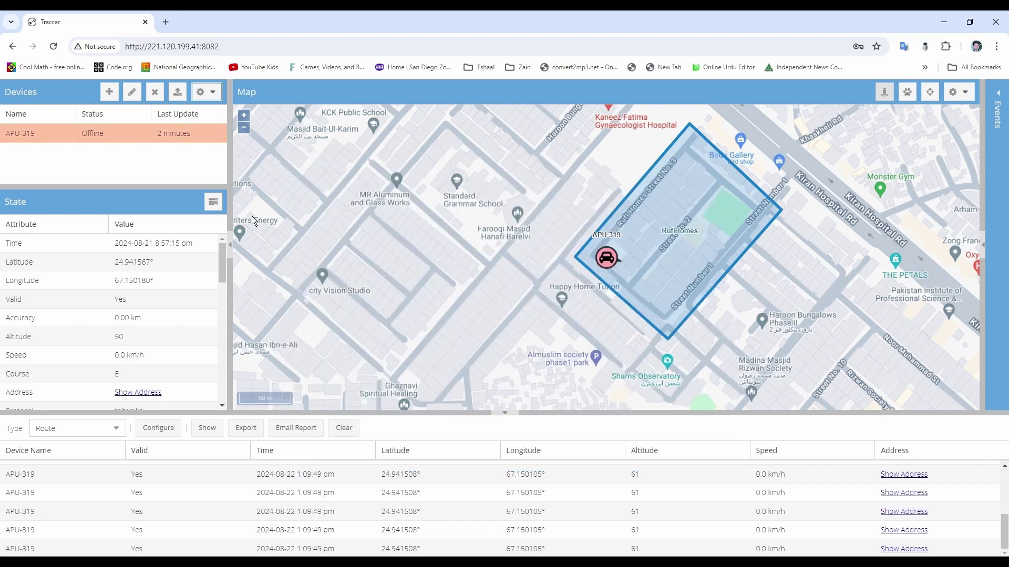
Reopen APU-319's computed attributes to confirm Fuel is assigned, then close
click(213, 202)
click(418, 228)
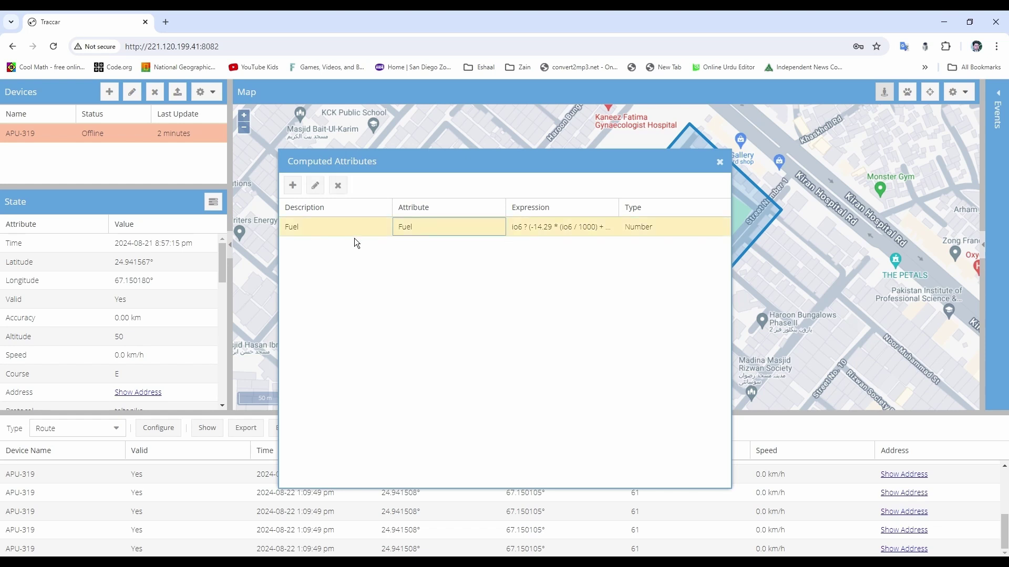
click(720, 162)
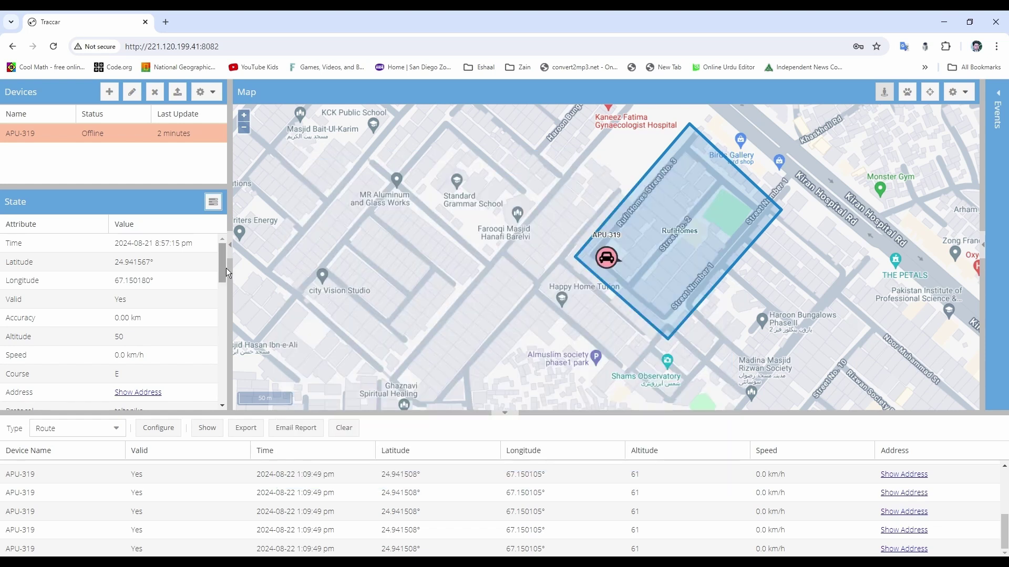
drag(227, 268, 226, 335)
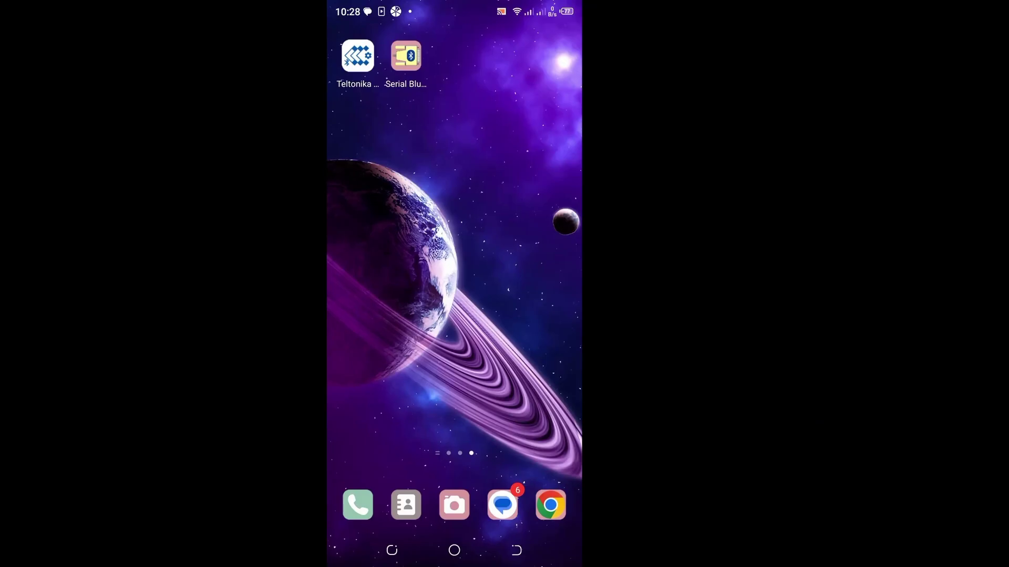
Launch Serial Bluetooth Terminal on the phone
click(406, 55)
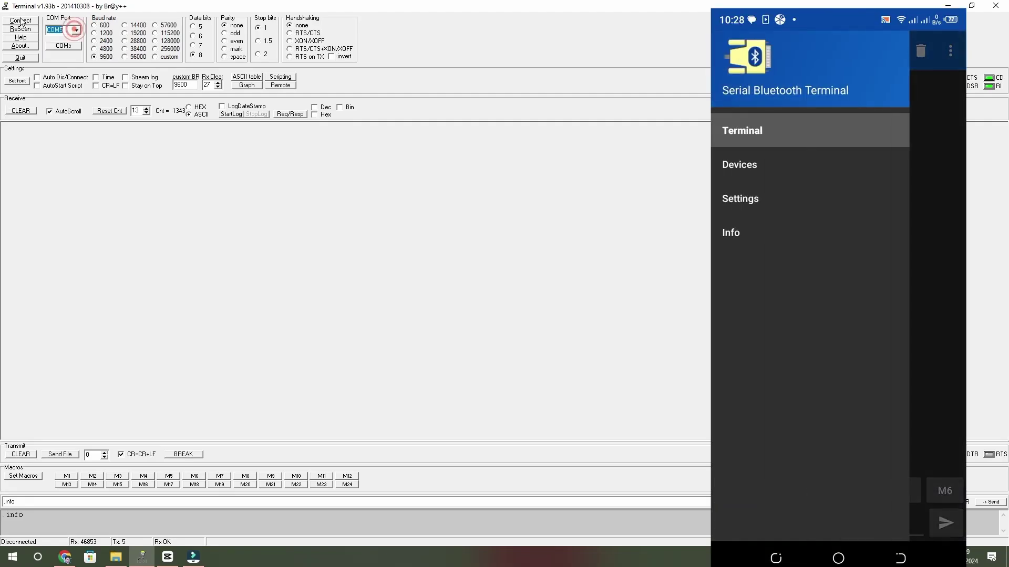
Connect Terminal v1.93b to the tracker on COM5
click(20, 20)
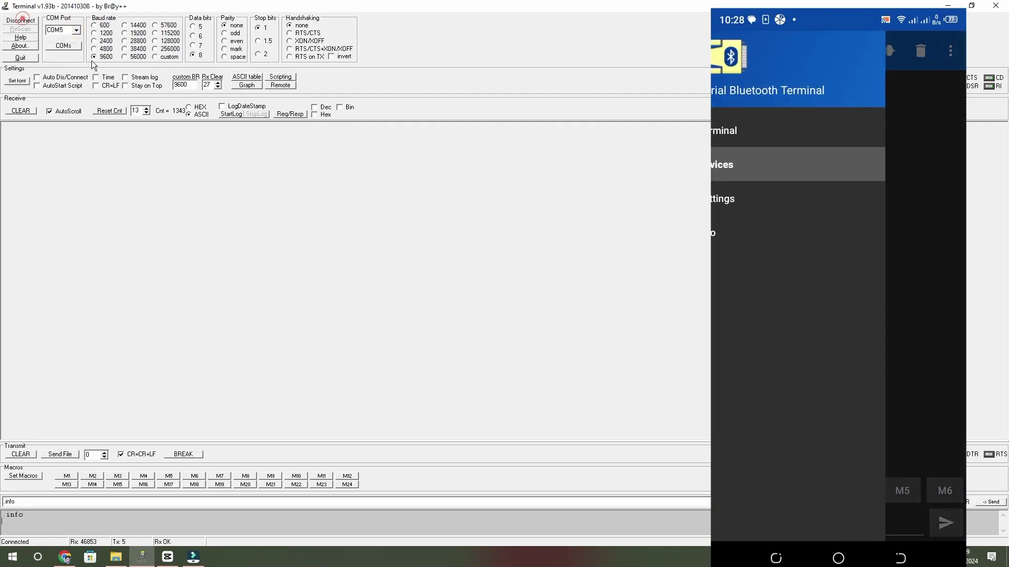